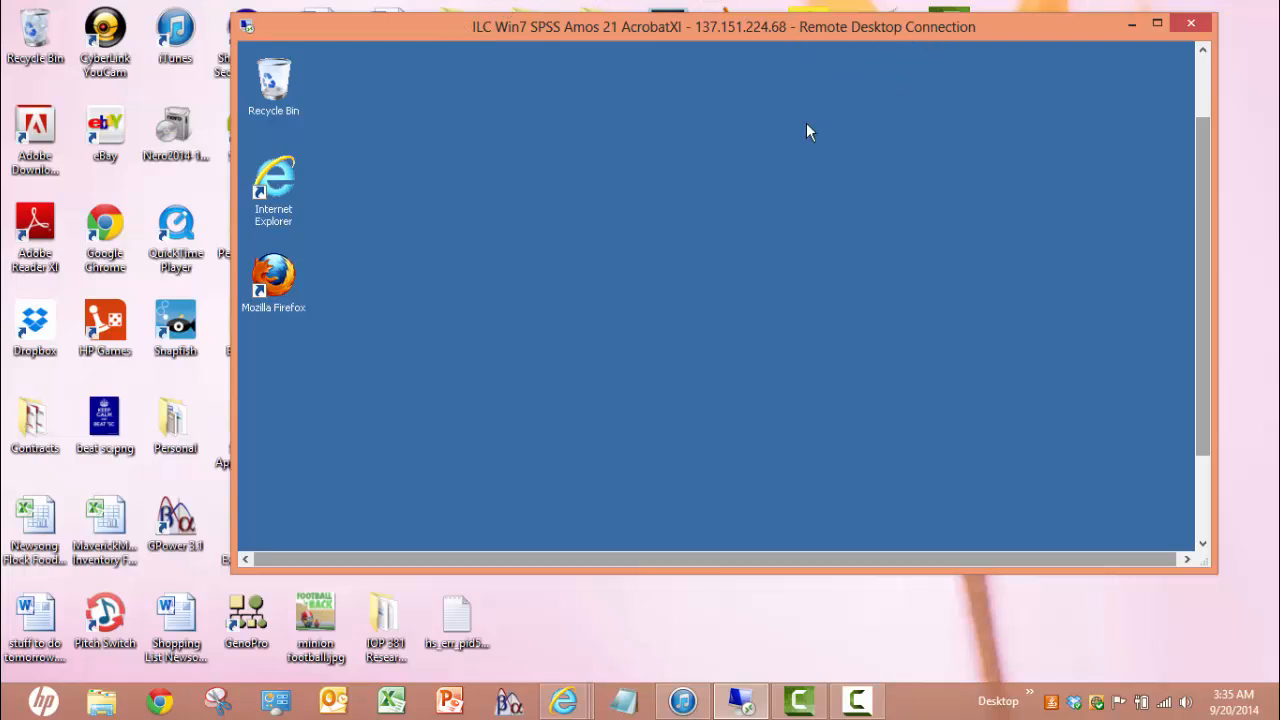
Launch Firefox in the remote session, go to the Faculty/Staff Portal and open TITANium
click(277, 291)
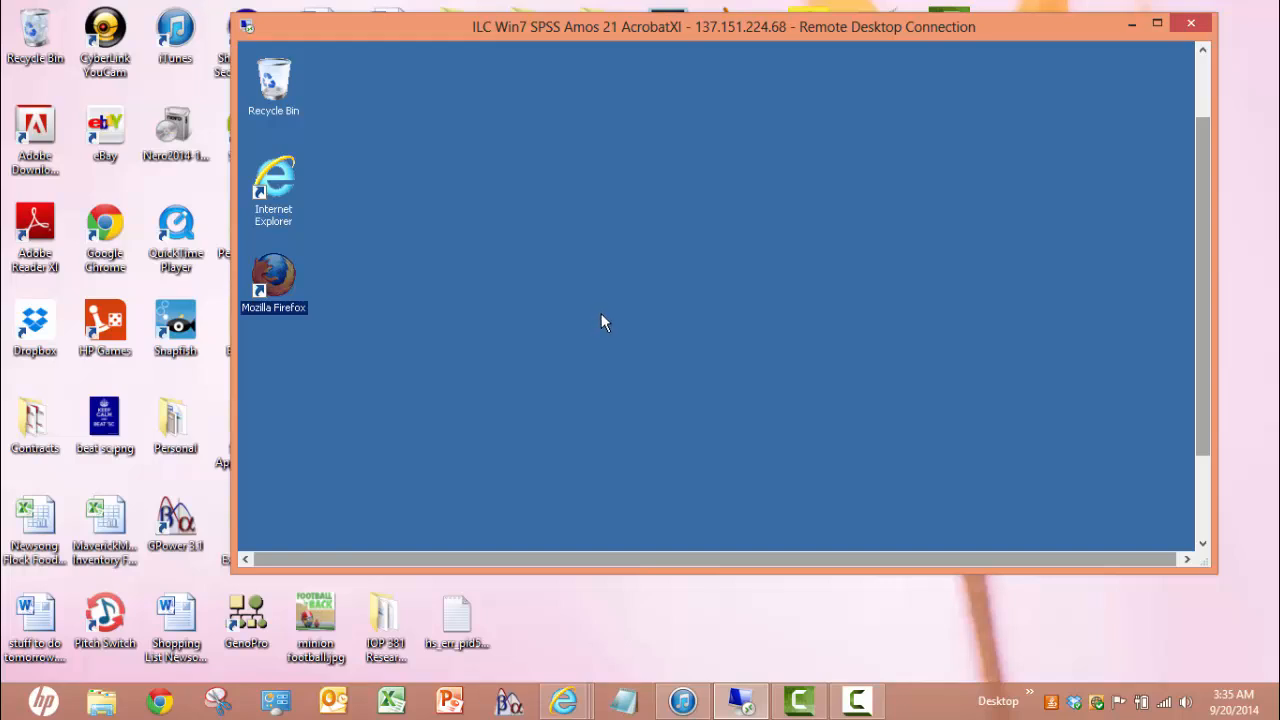
double_click(291, 268)
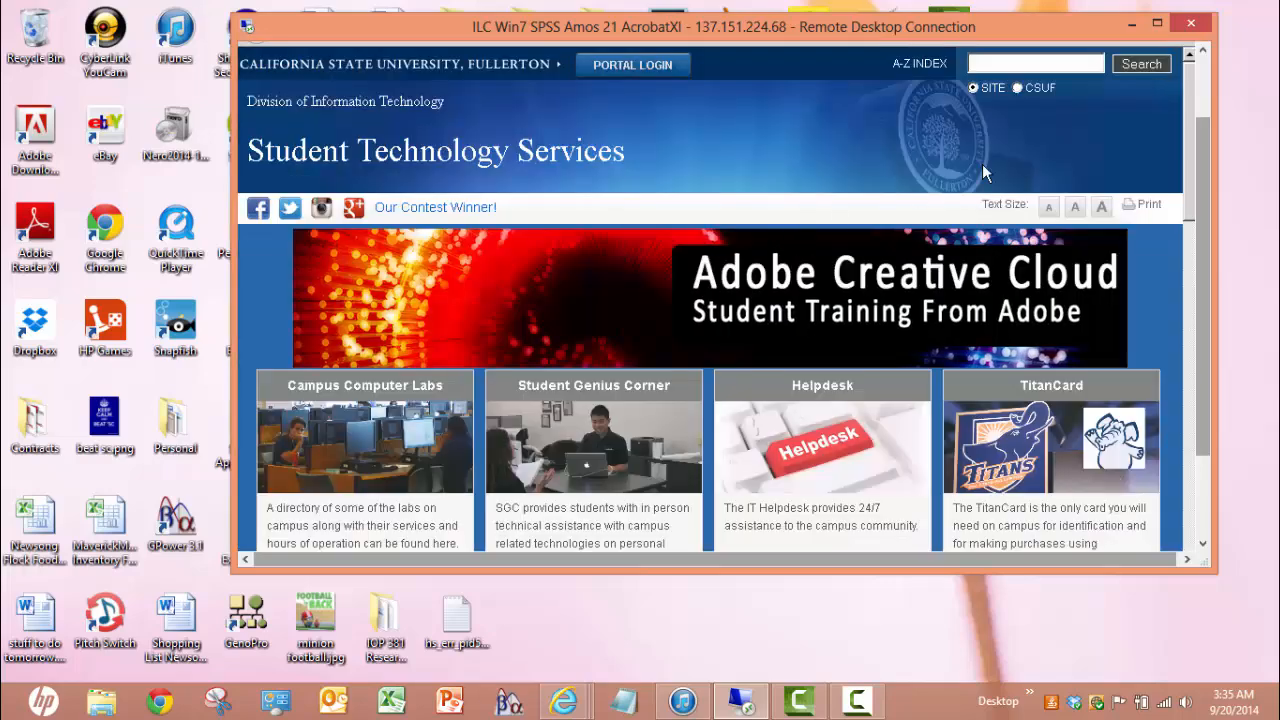
click(620, 68)
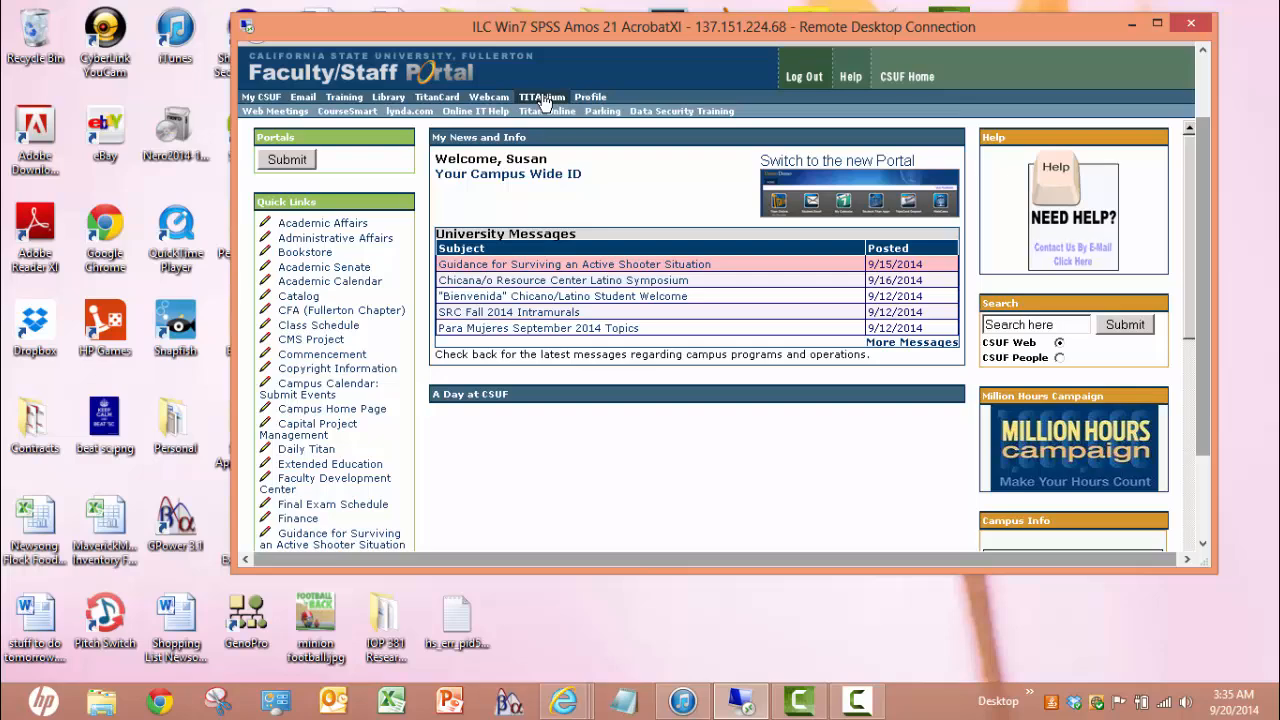
click(545, 103)
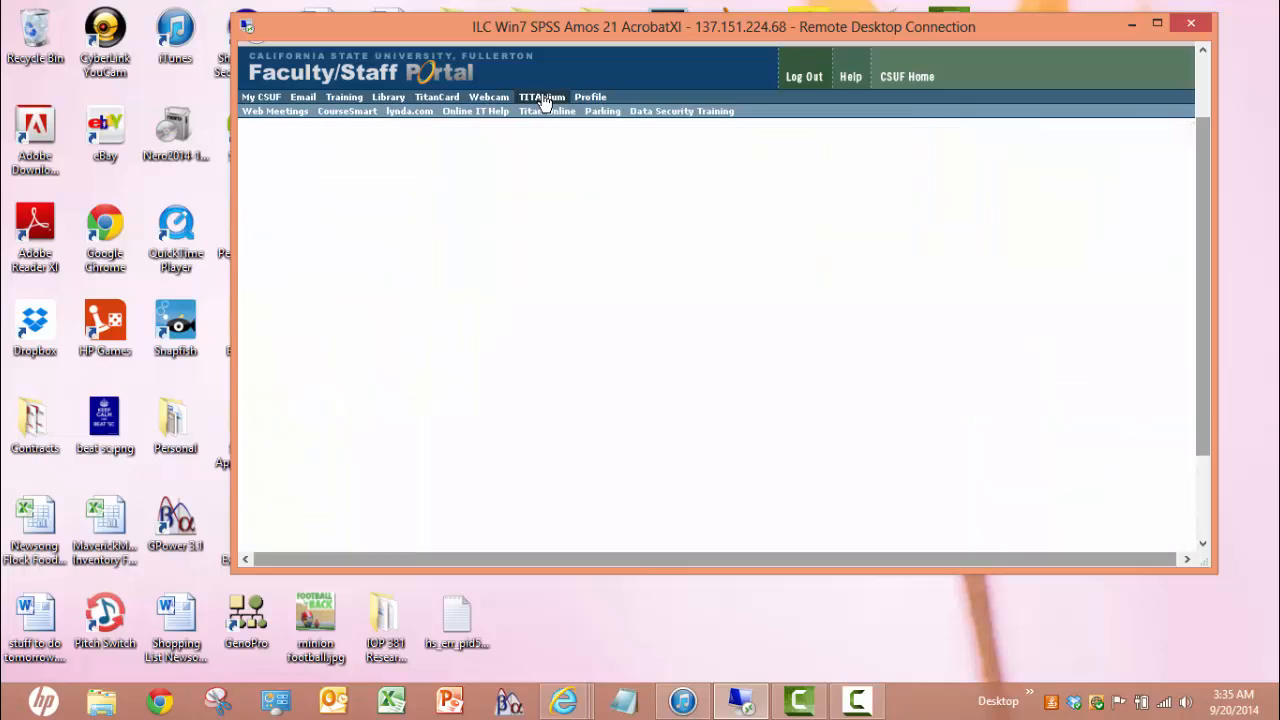
click(630, 266)
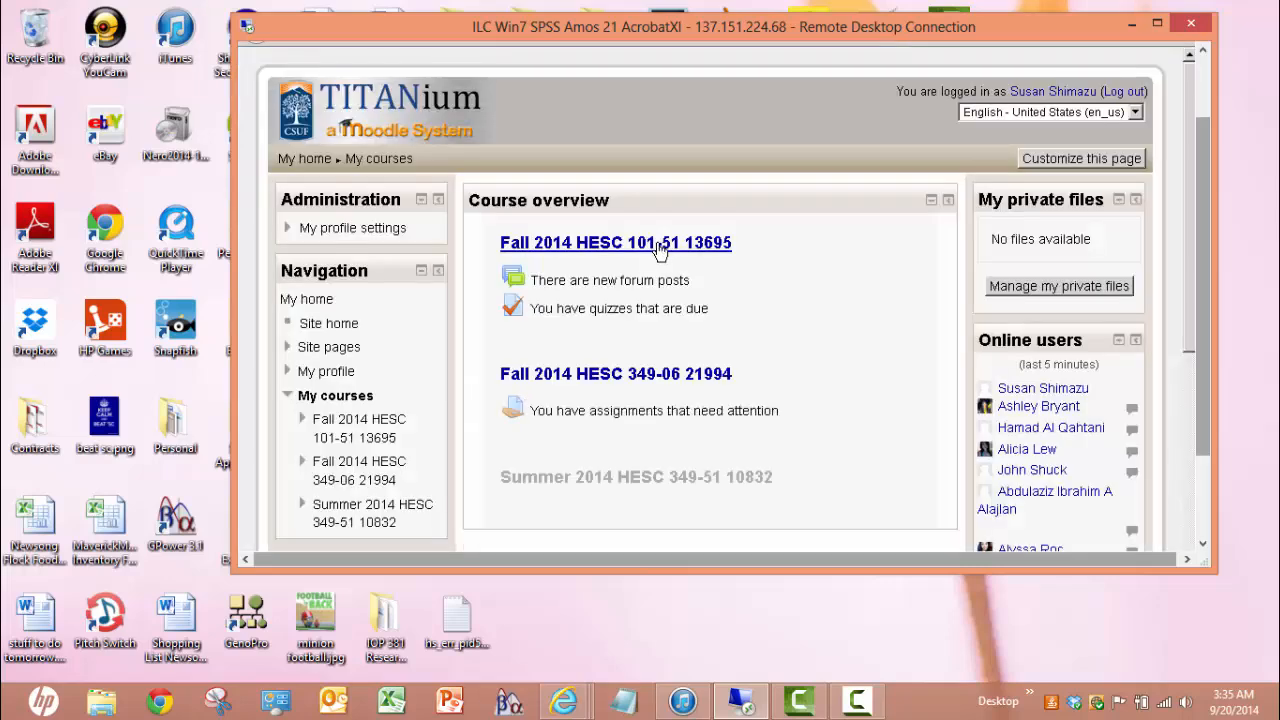
click(660, 378)
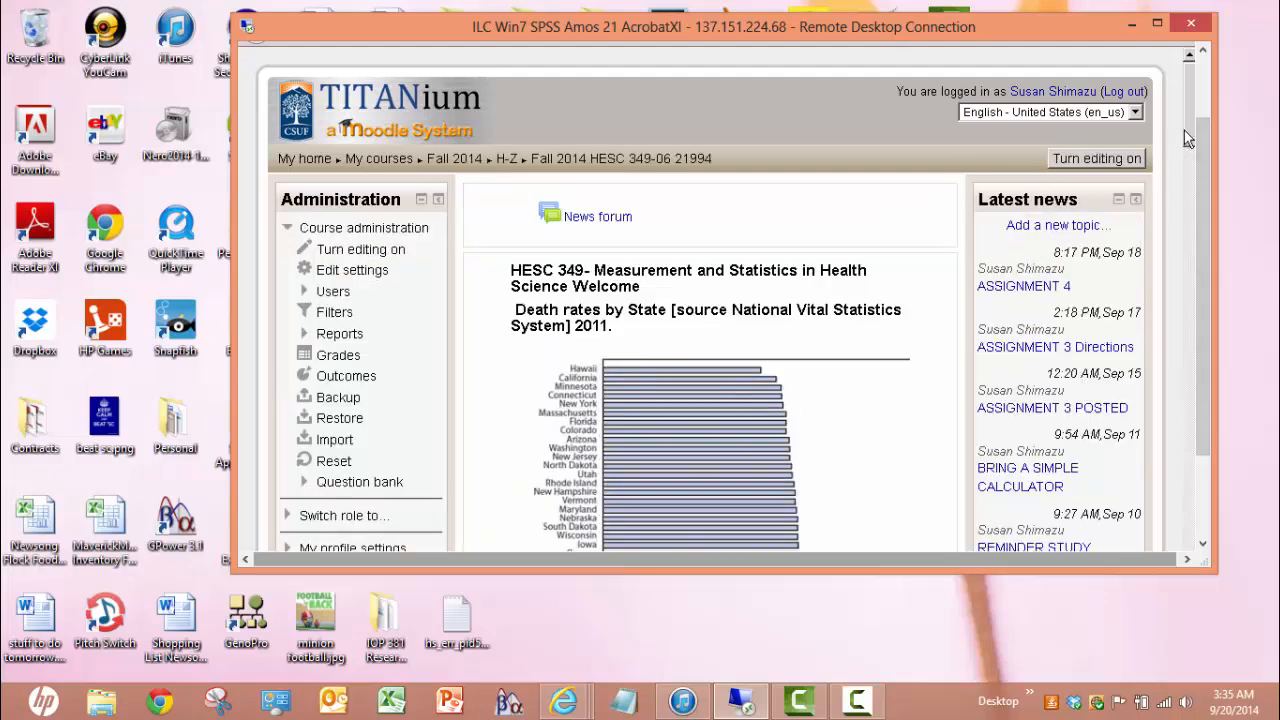
drag(1185, 131, 1212, 527)
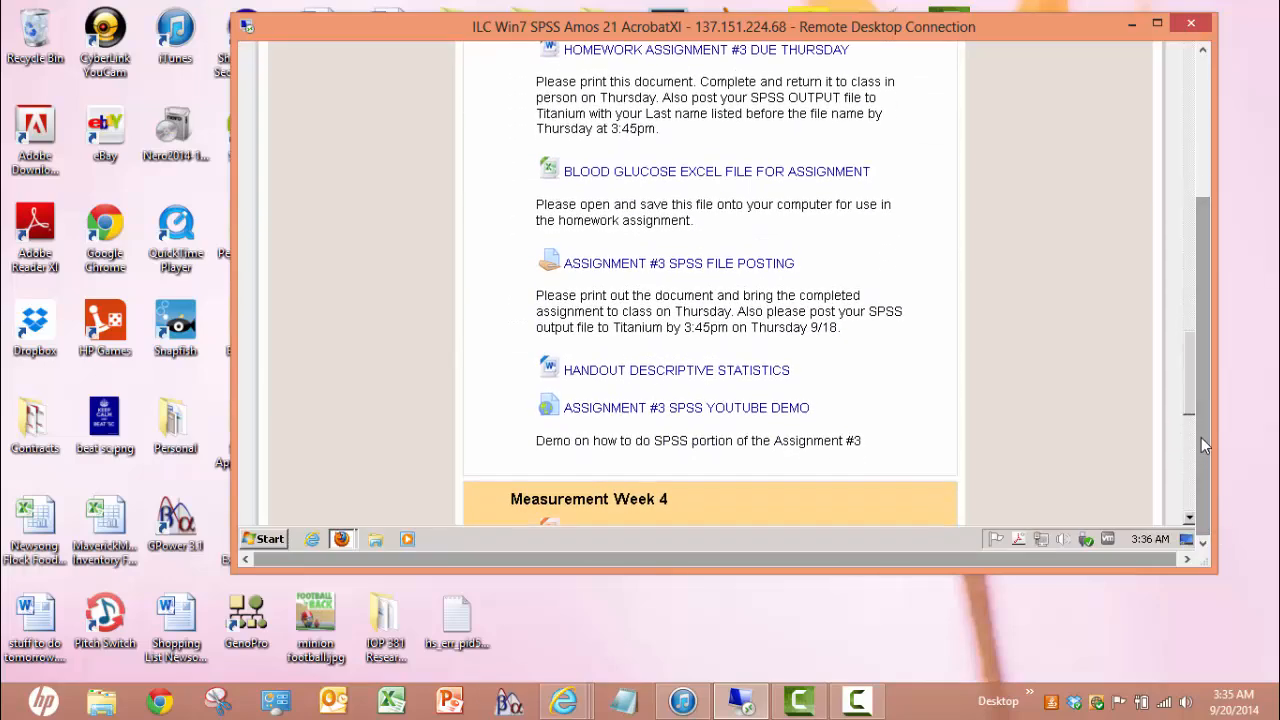
drag(1189, 394, 1182, 449)
Save Boxplot Dataset.csv from the BOXPLOT CSV FILE link, then minimize Firefox
click(647, 352)
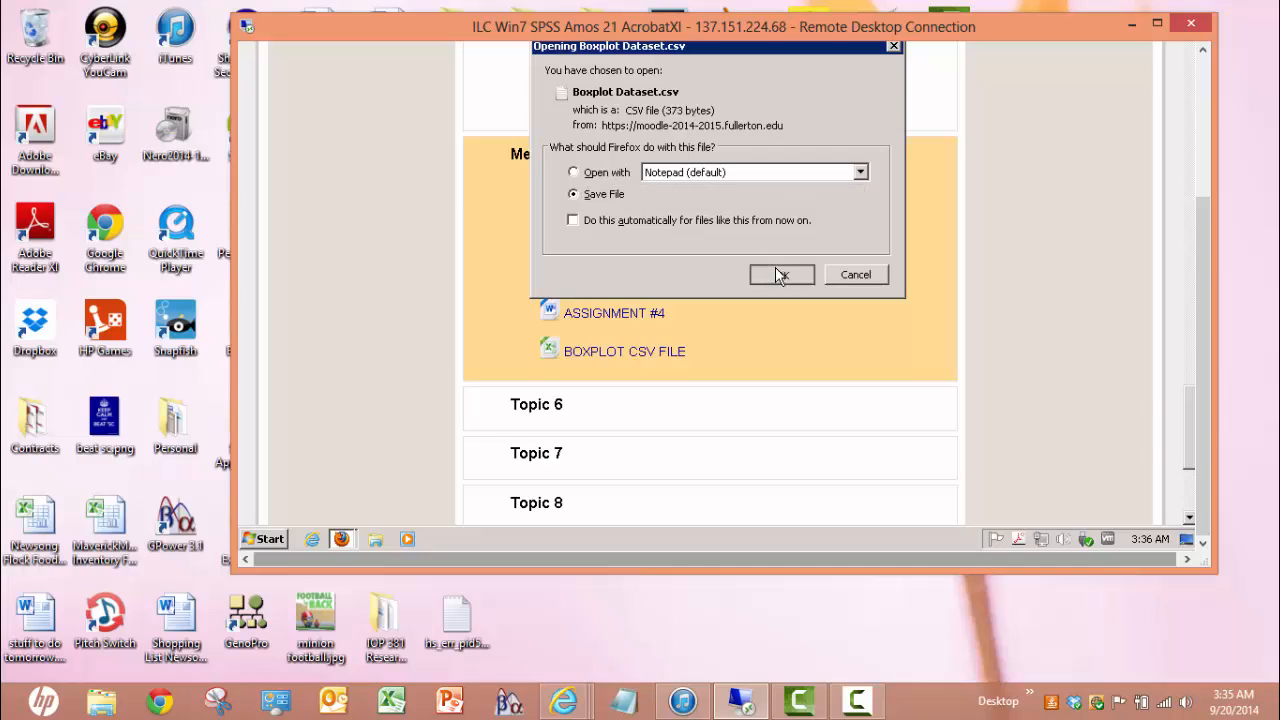
click(779, 274)
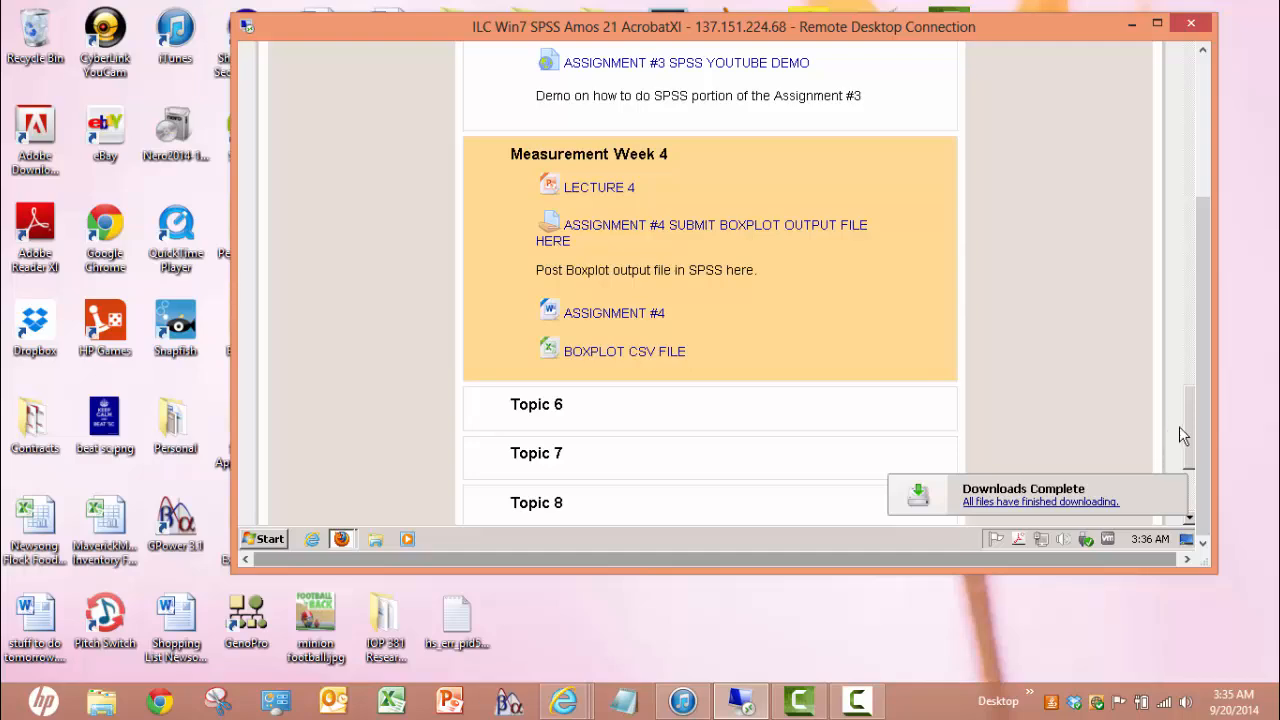
drag(1200, 431, 1196, 232)
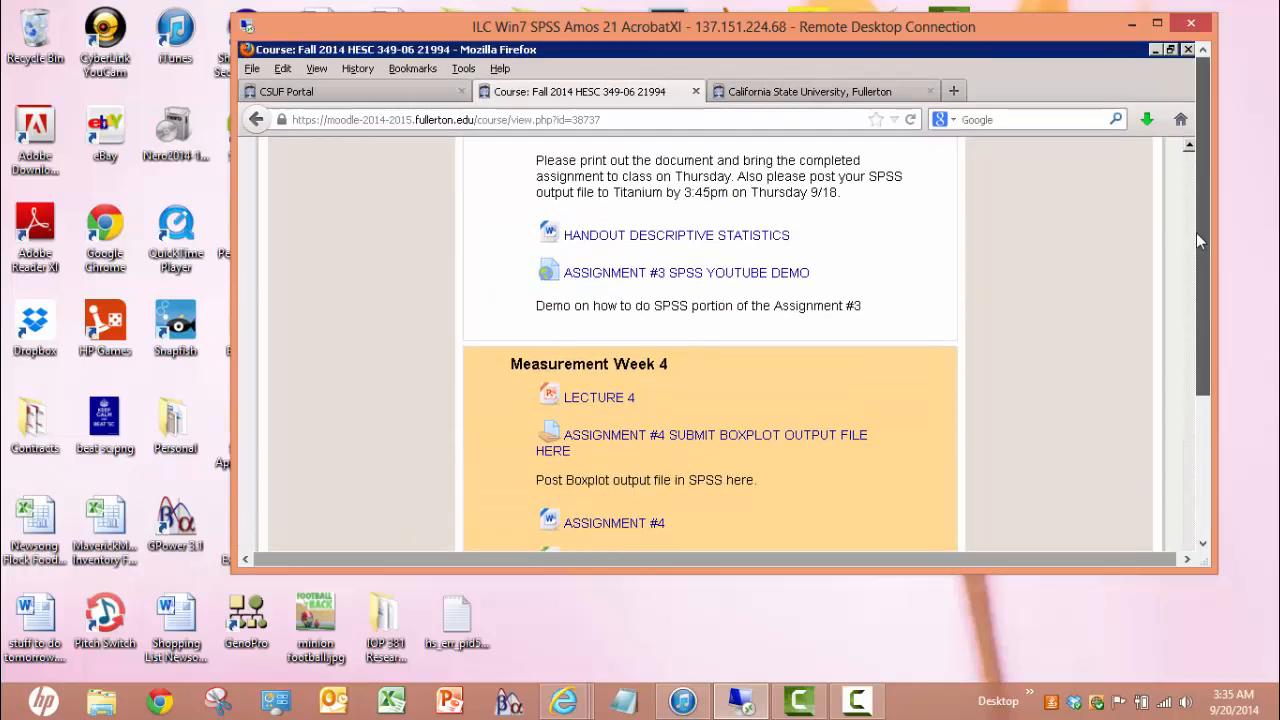
click(1155, 49)
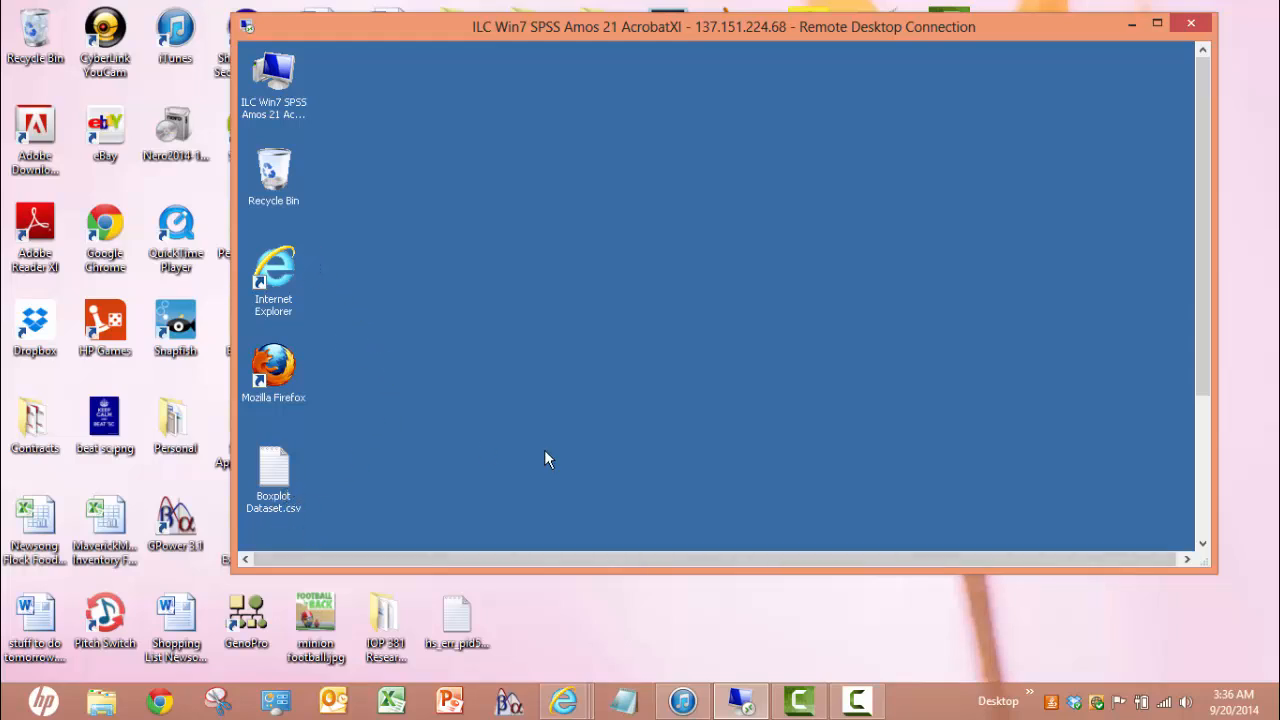
Start IBM SPSS Statistics 21 from the Start menu's IBM SPSS Statistics folder
drag(1195, 250, 1041, 409)
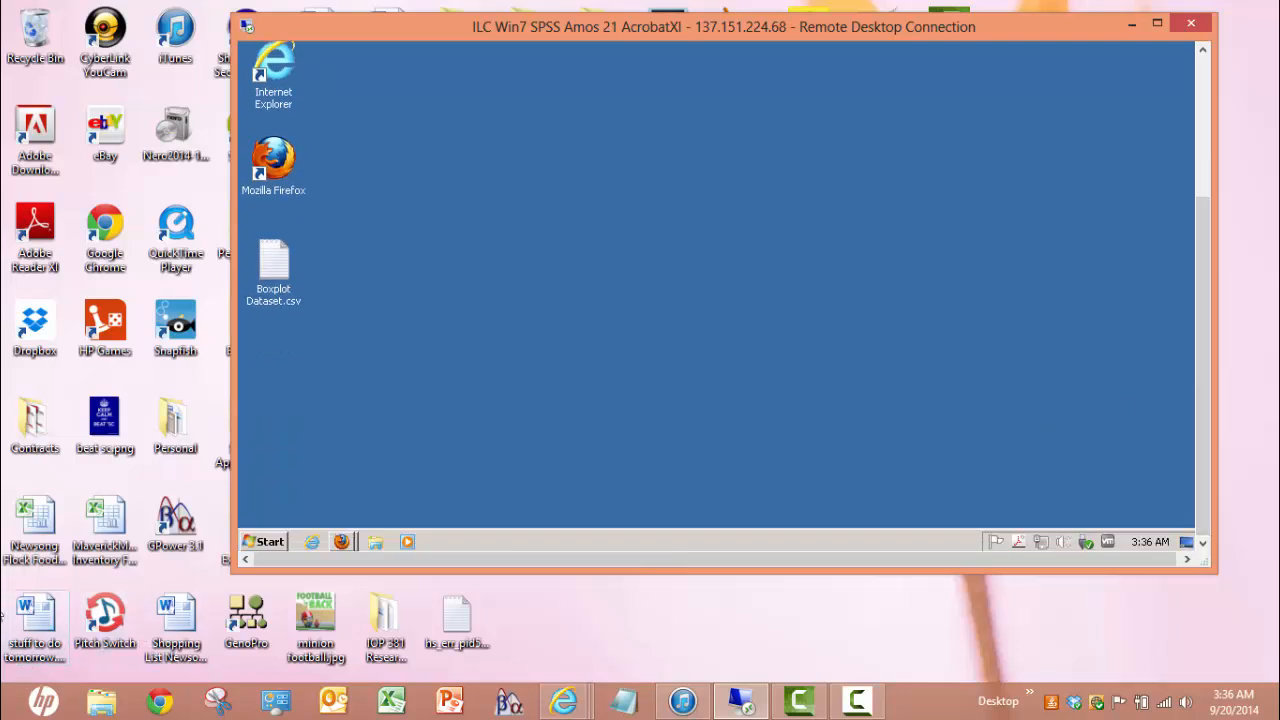
click(266, 541)
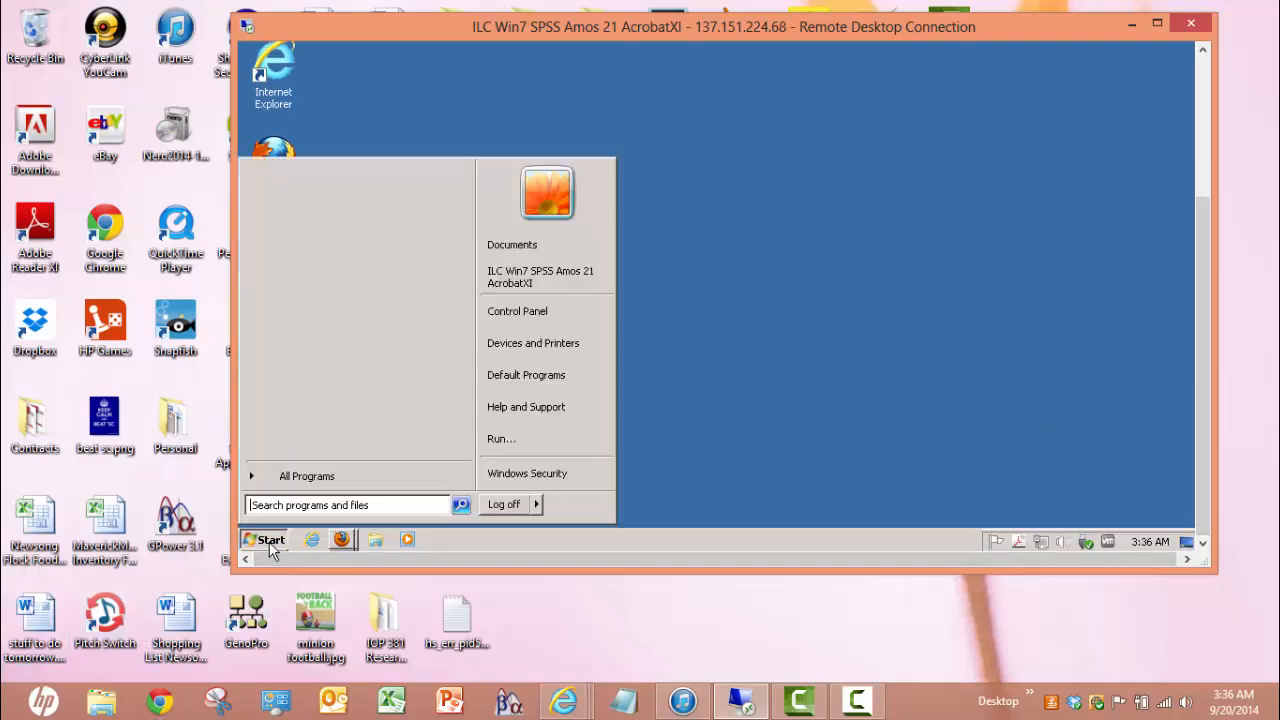
click(300, 476)
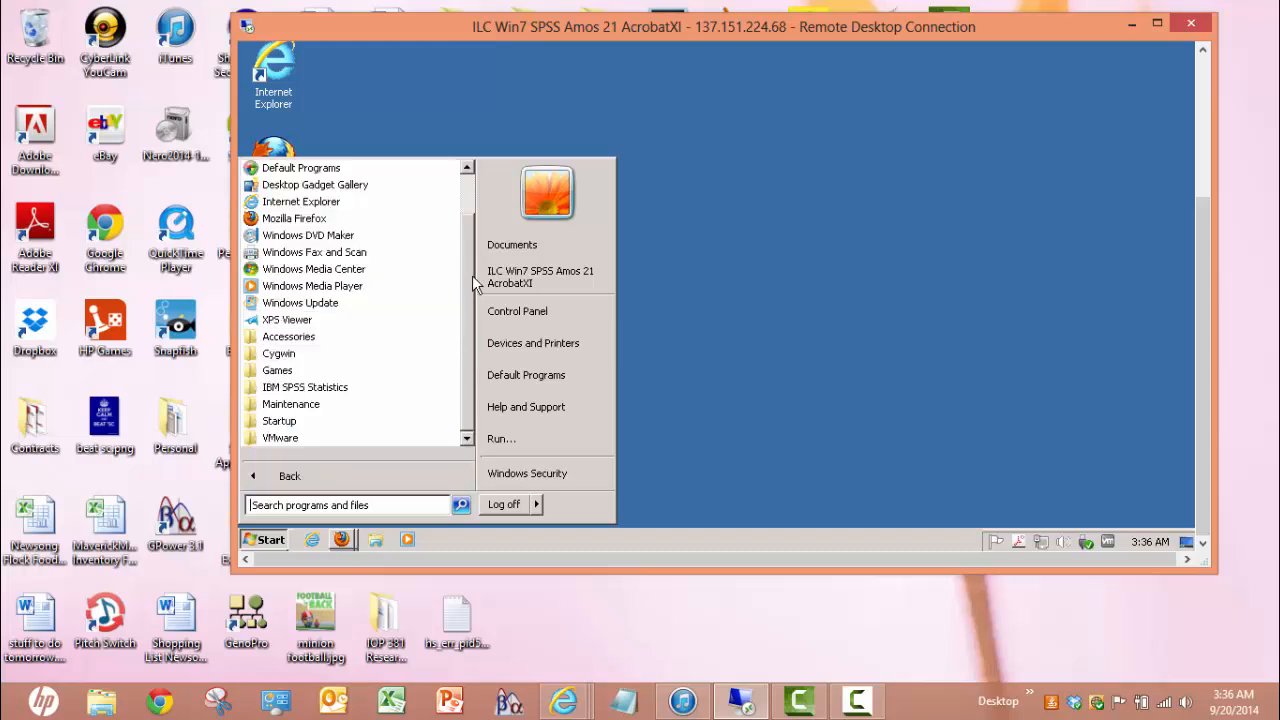
click(322, 388)
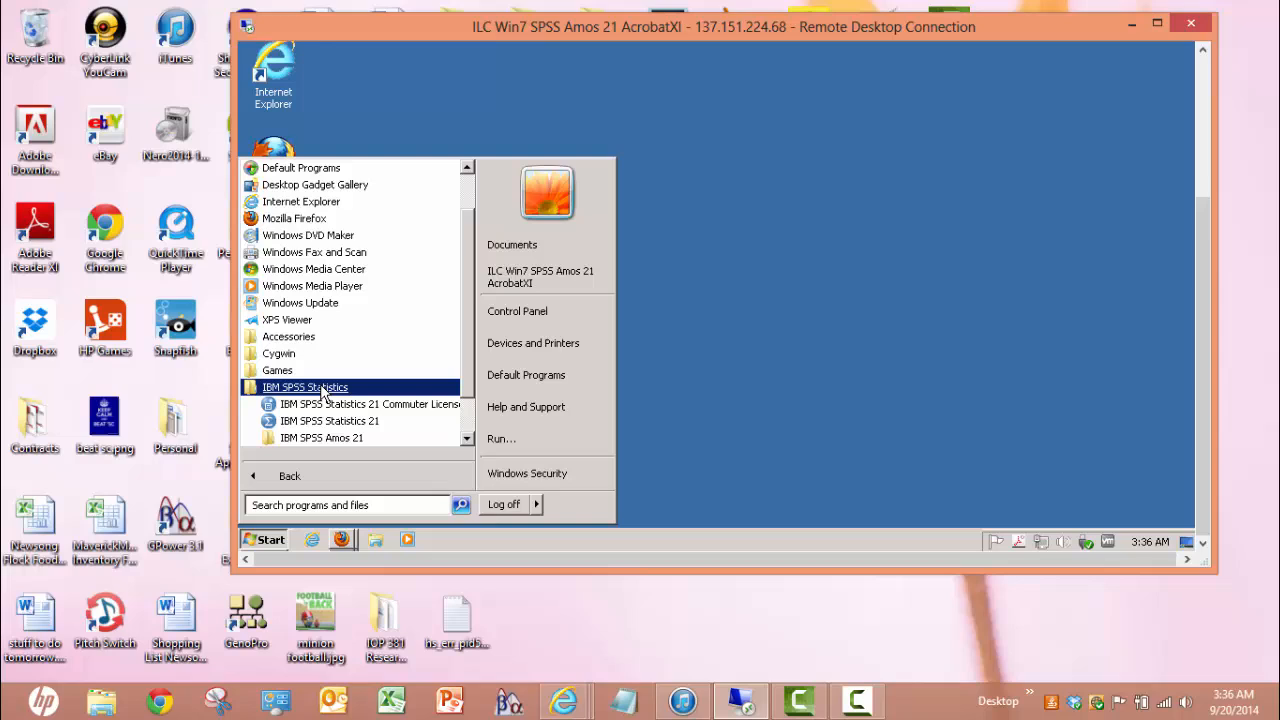
click(347, 427)
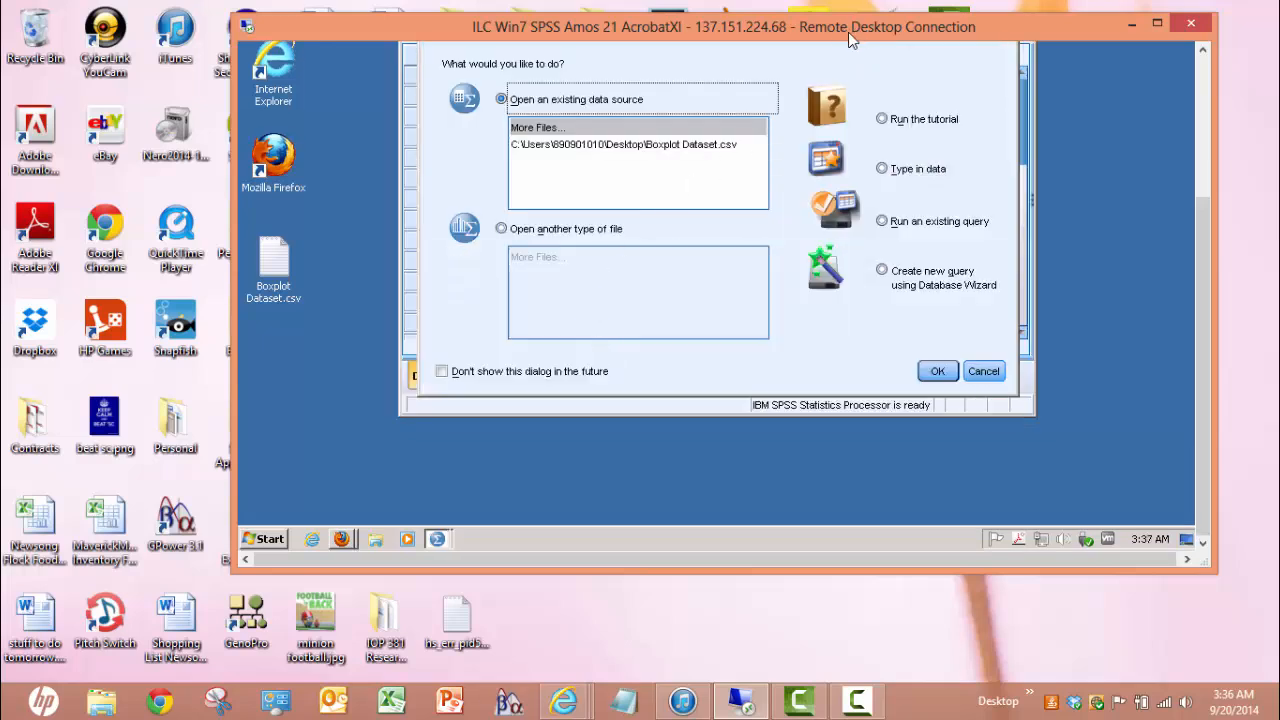
Dismiss the SPSS startup dialog and bring up the Open Data dialog
click(983, 371)
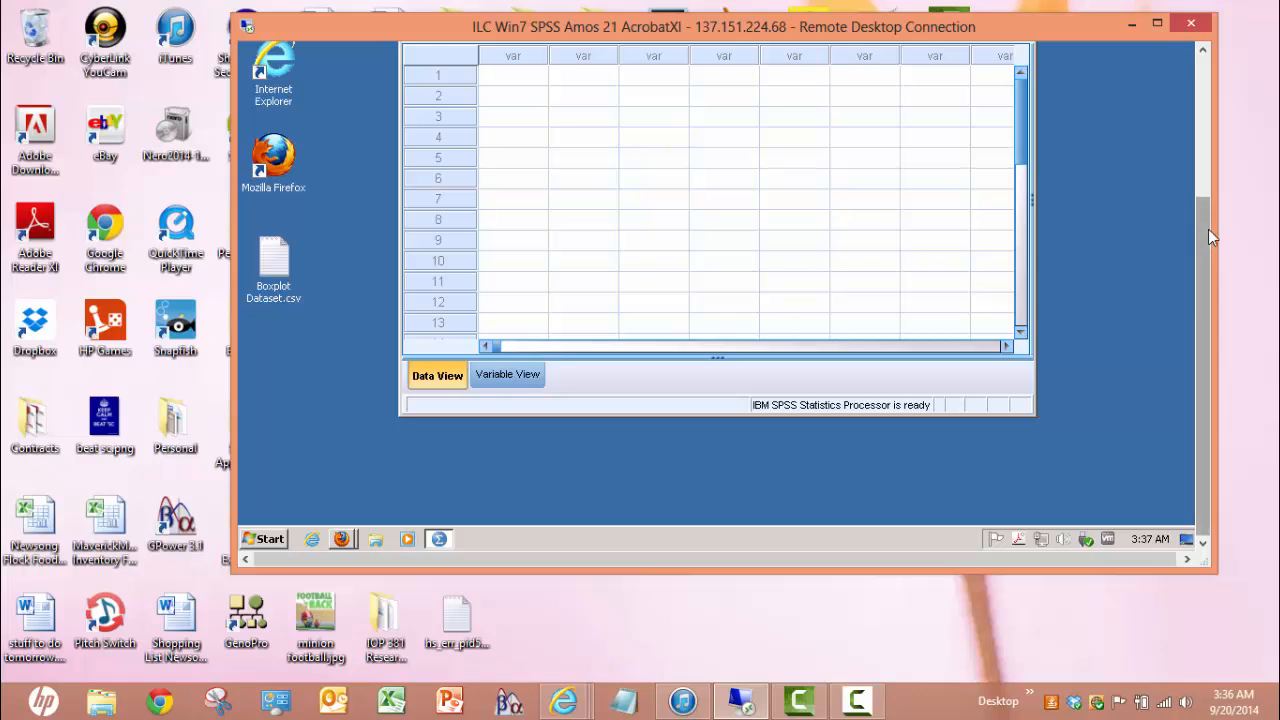
drag(1204, 221, 1190, 115)
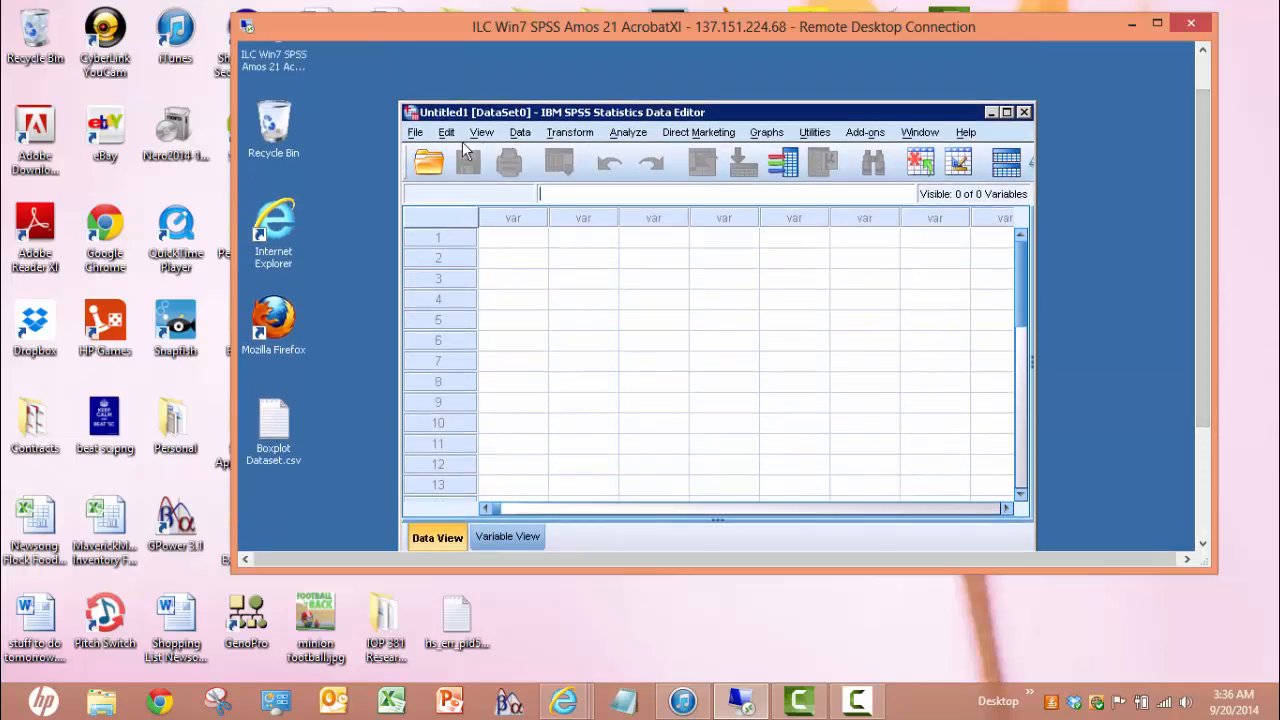
click(415, 133)
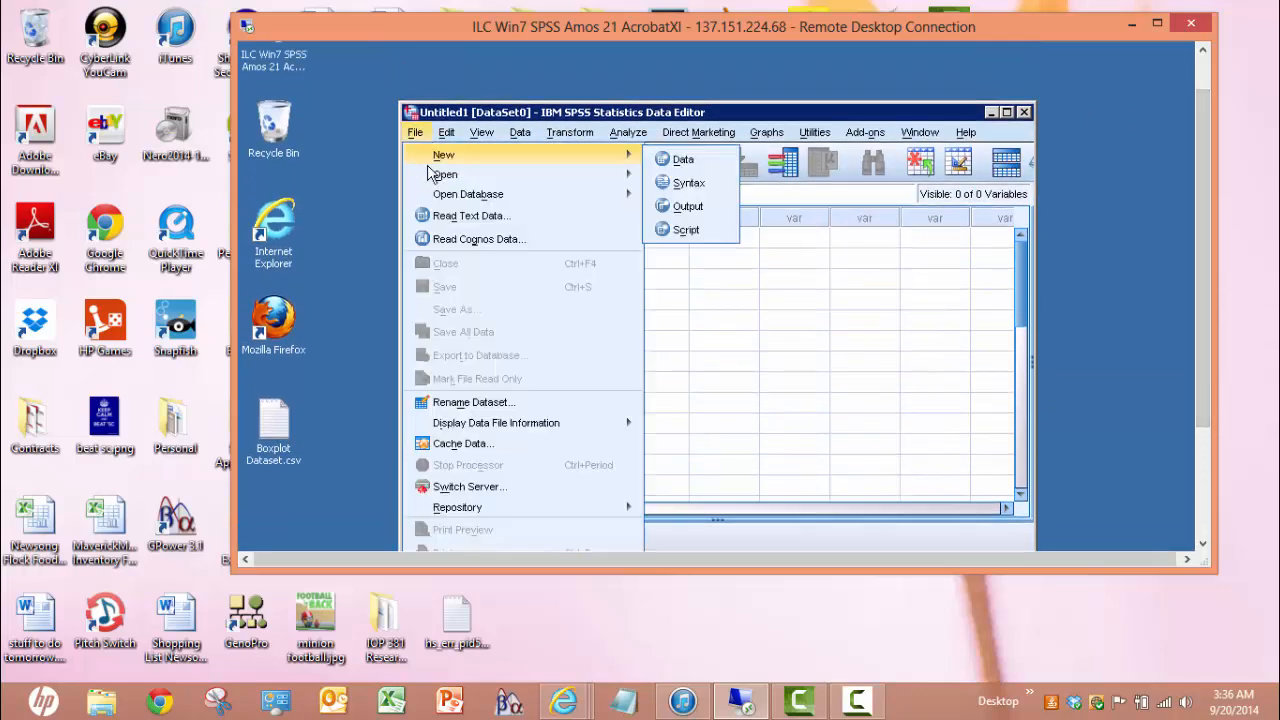
mouse_move(436, 178)
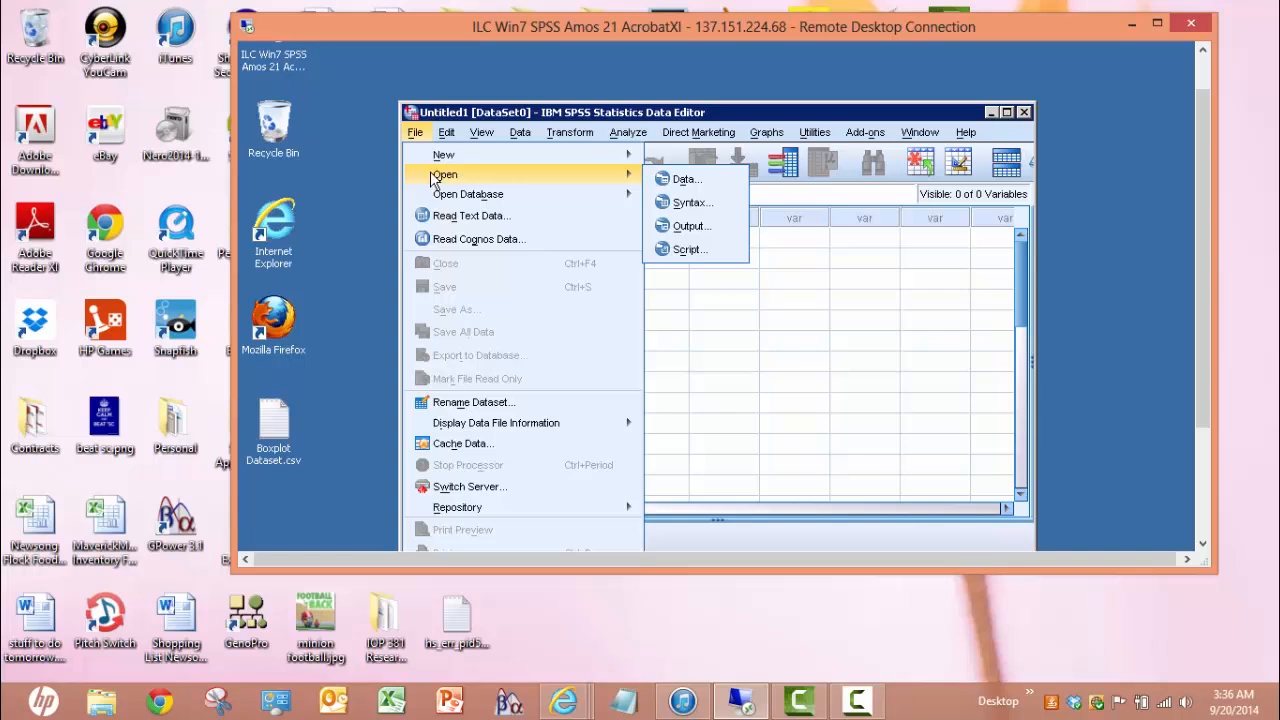
click(684, 179)
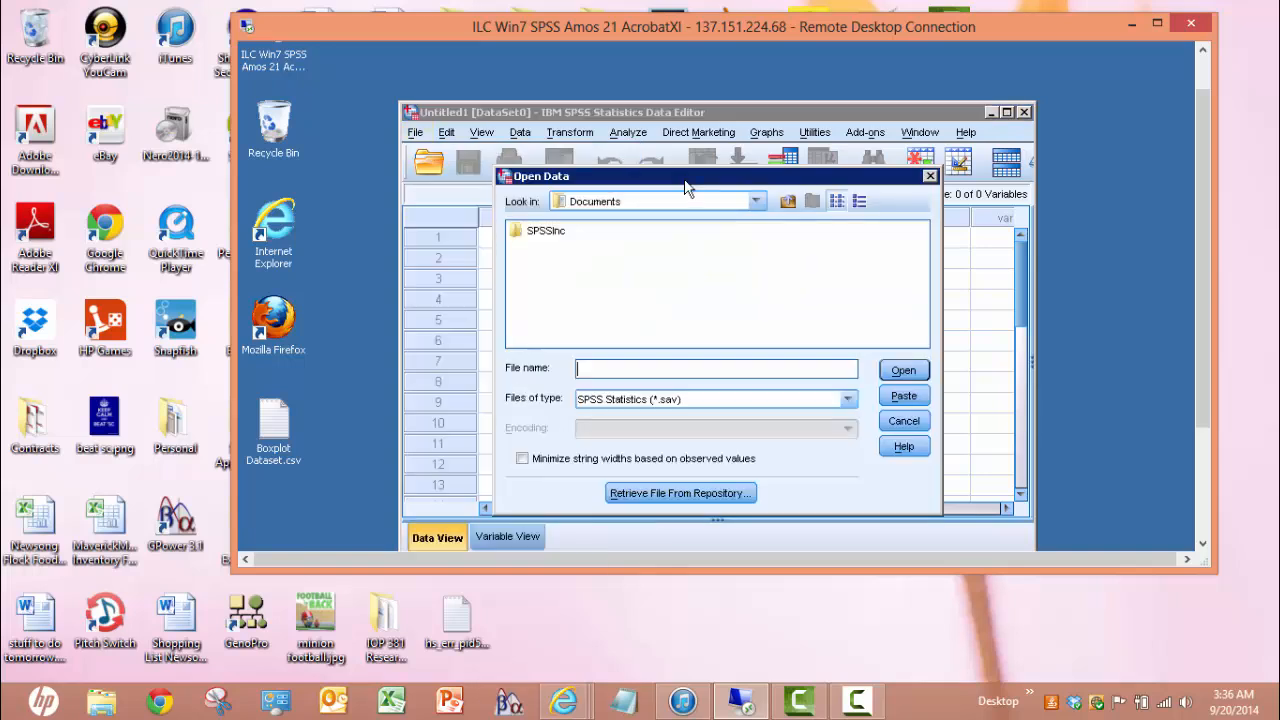
Filter to Text files, browse to the Desktop and select Boxplot Dataset.csv
click(847, 400)
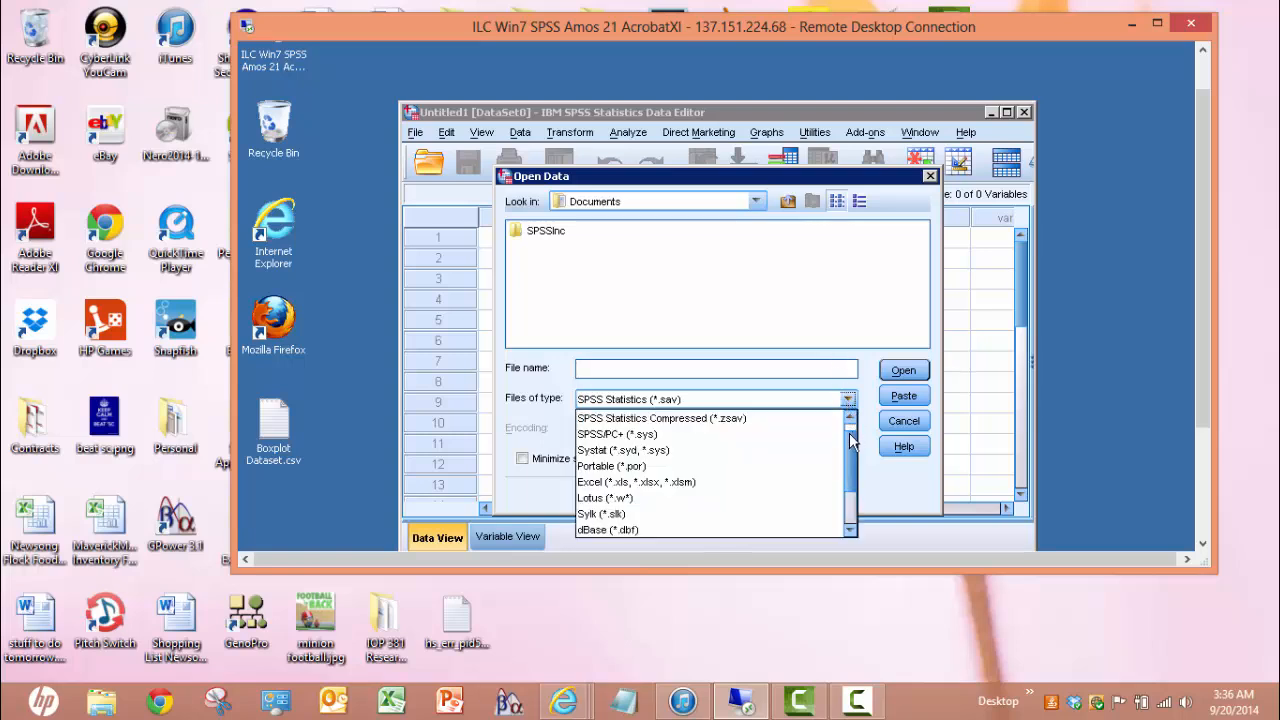
scroll(849, 433, down, 2)
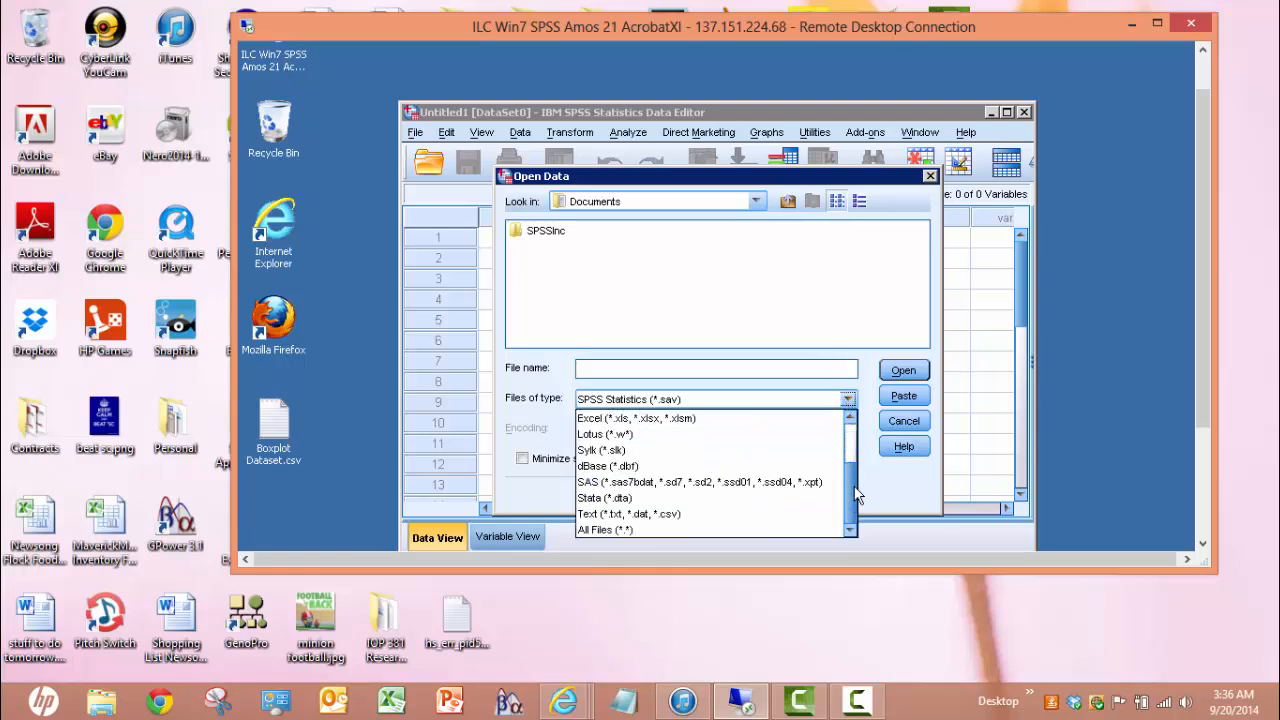
click(648, 514)
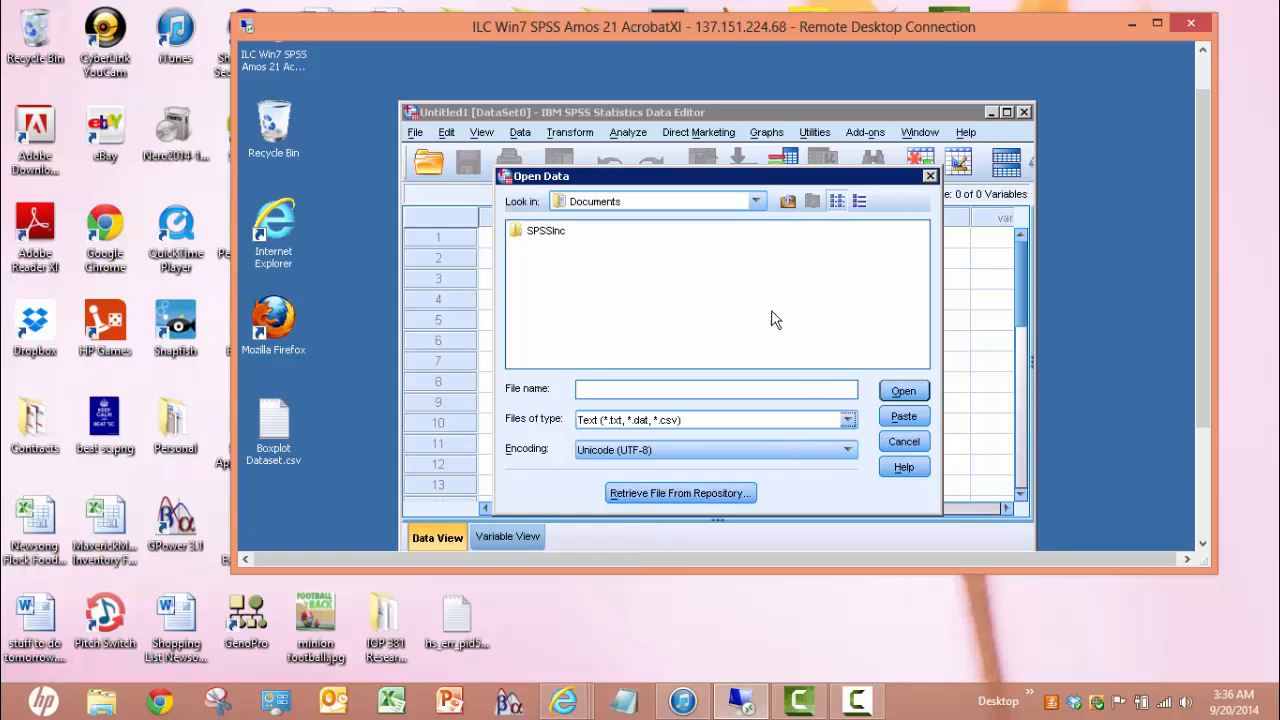
click(757, 201)
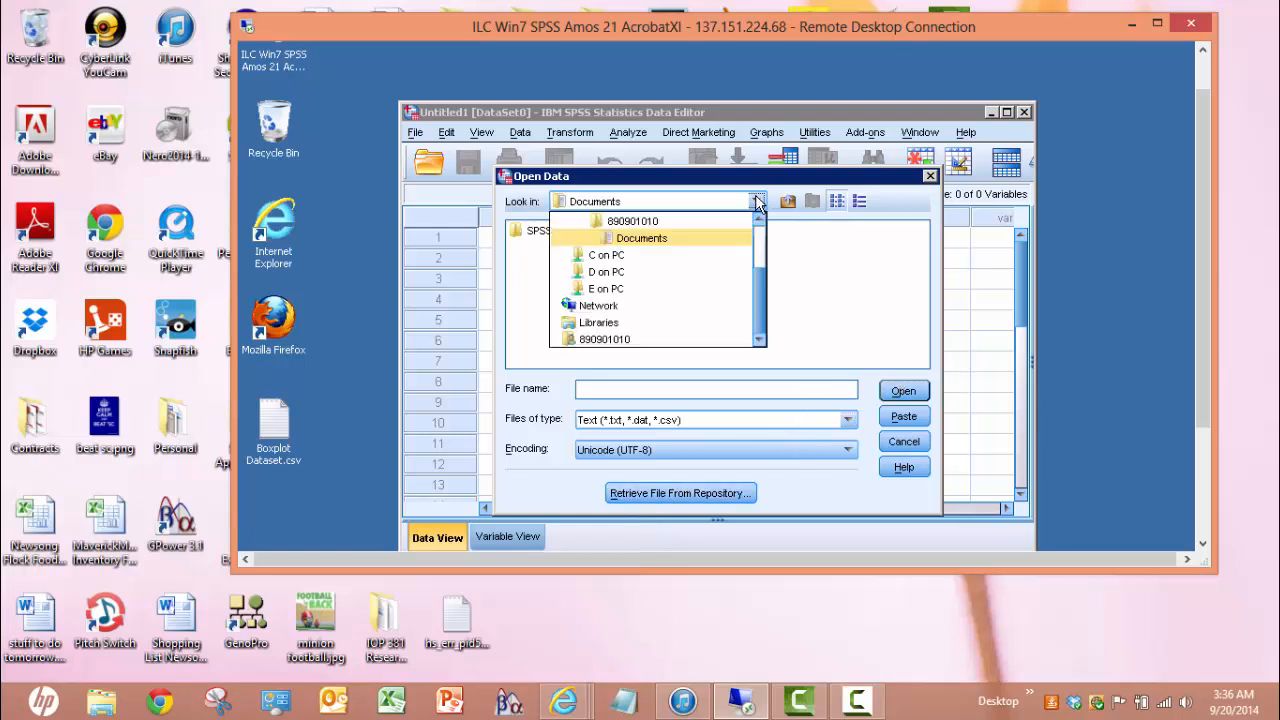
click(757, 224)
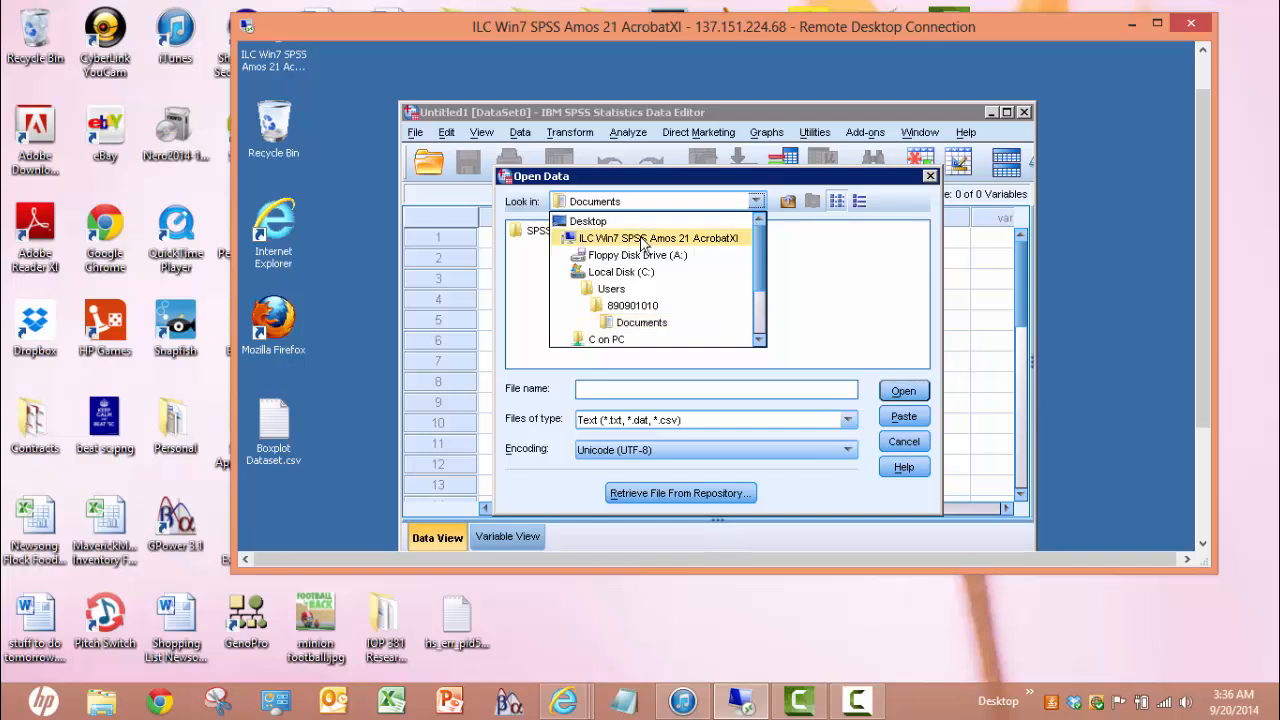
click(588, 221)
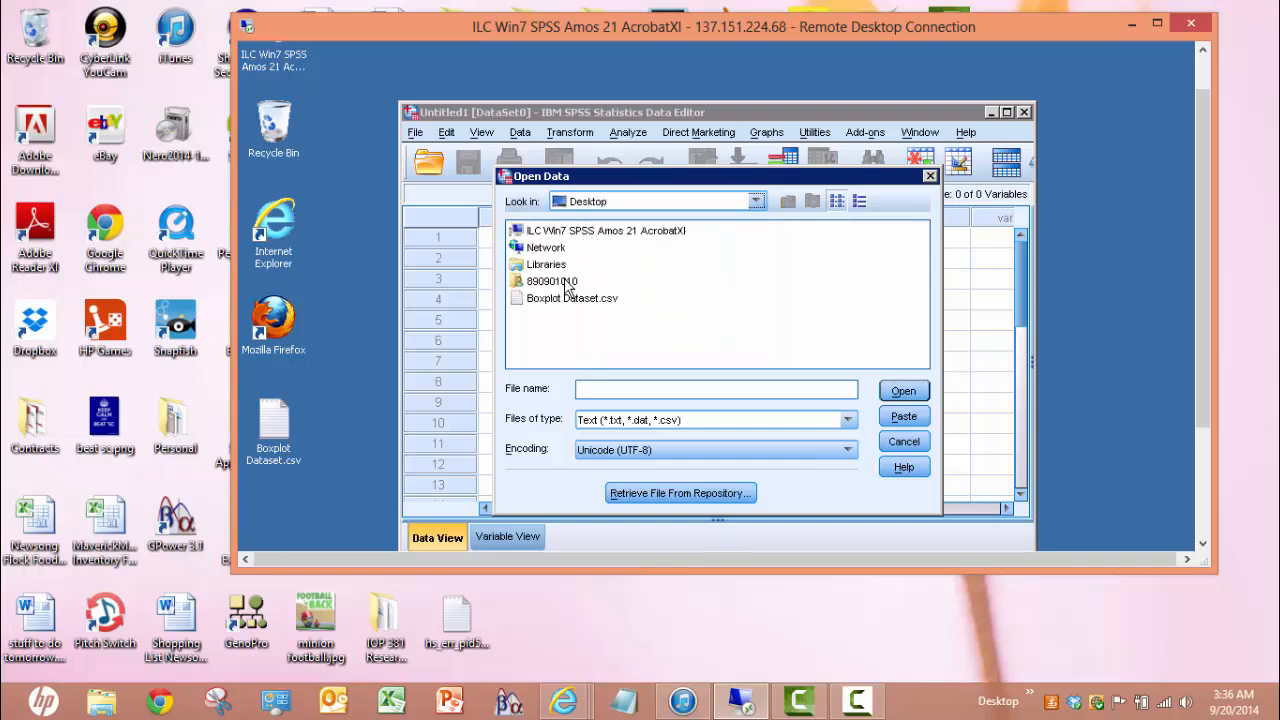
click(560, 299)
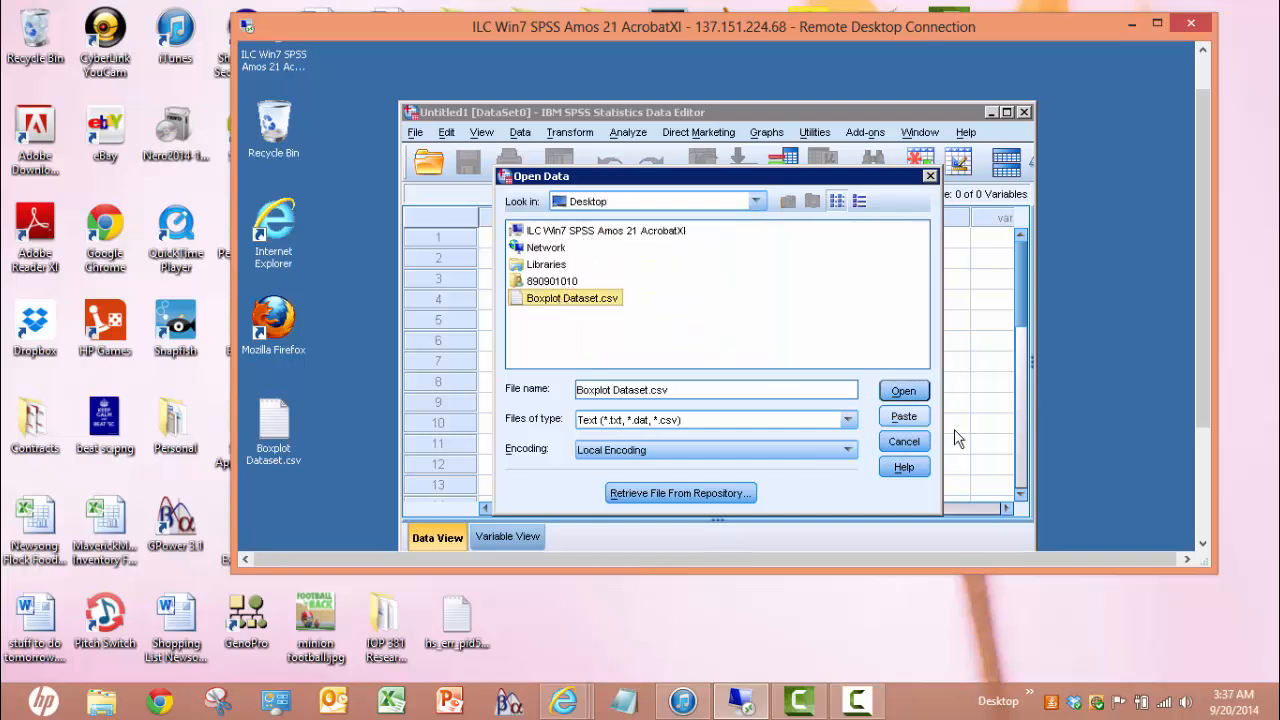
Open Boxplot Dataset.csv in the Text Import Wizard, using the first row as variable names
click(904, 391)
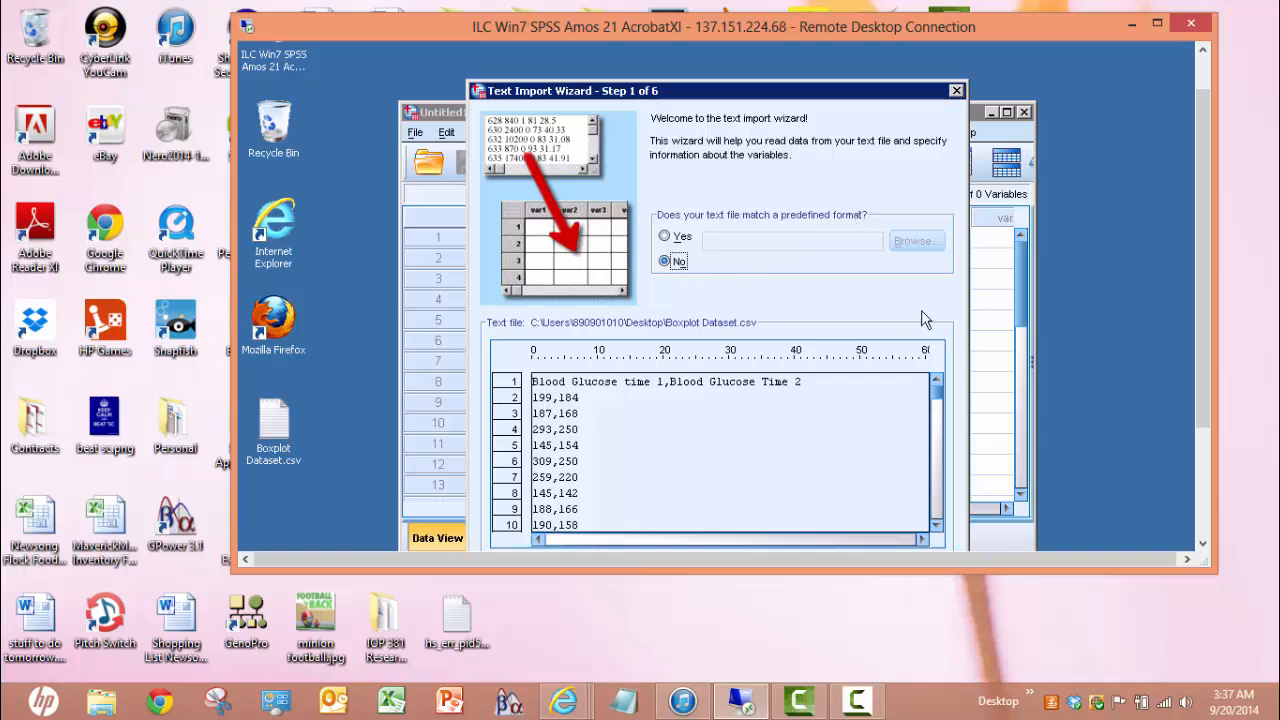
drag(1200, 287, 1205, 368)
click(661, 468)
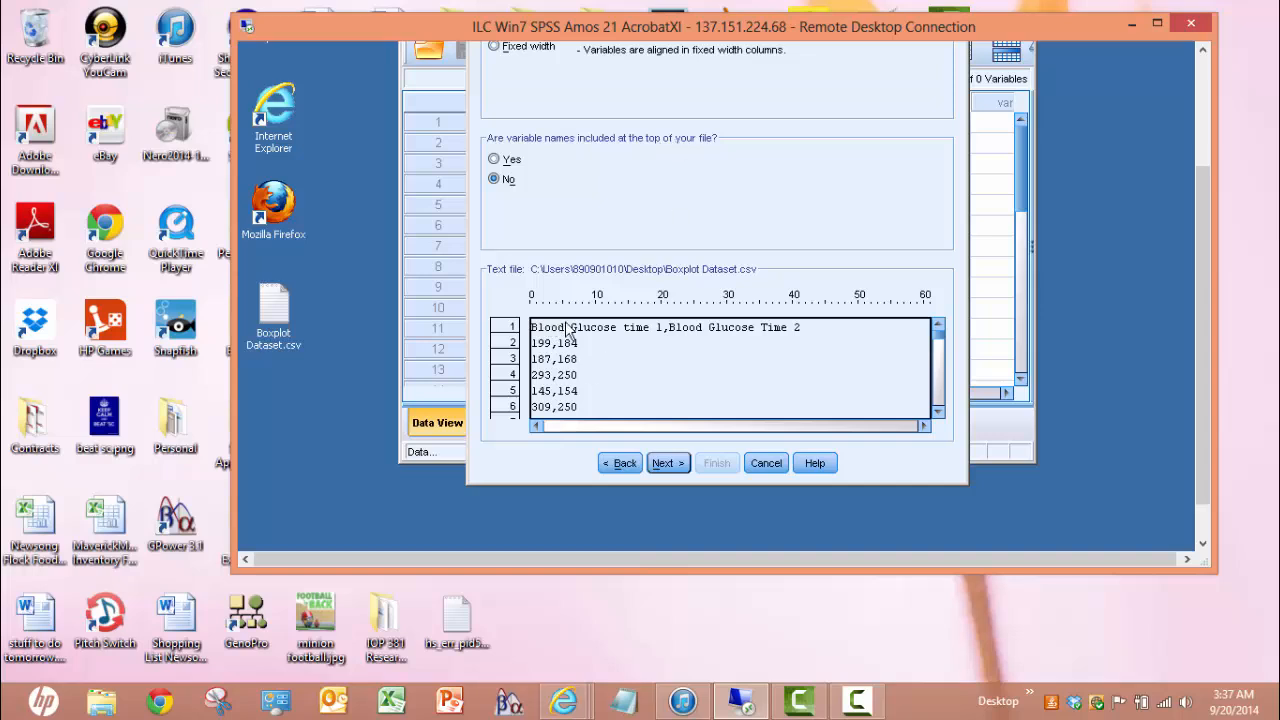
click(494, 159)
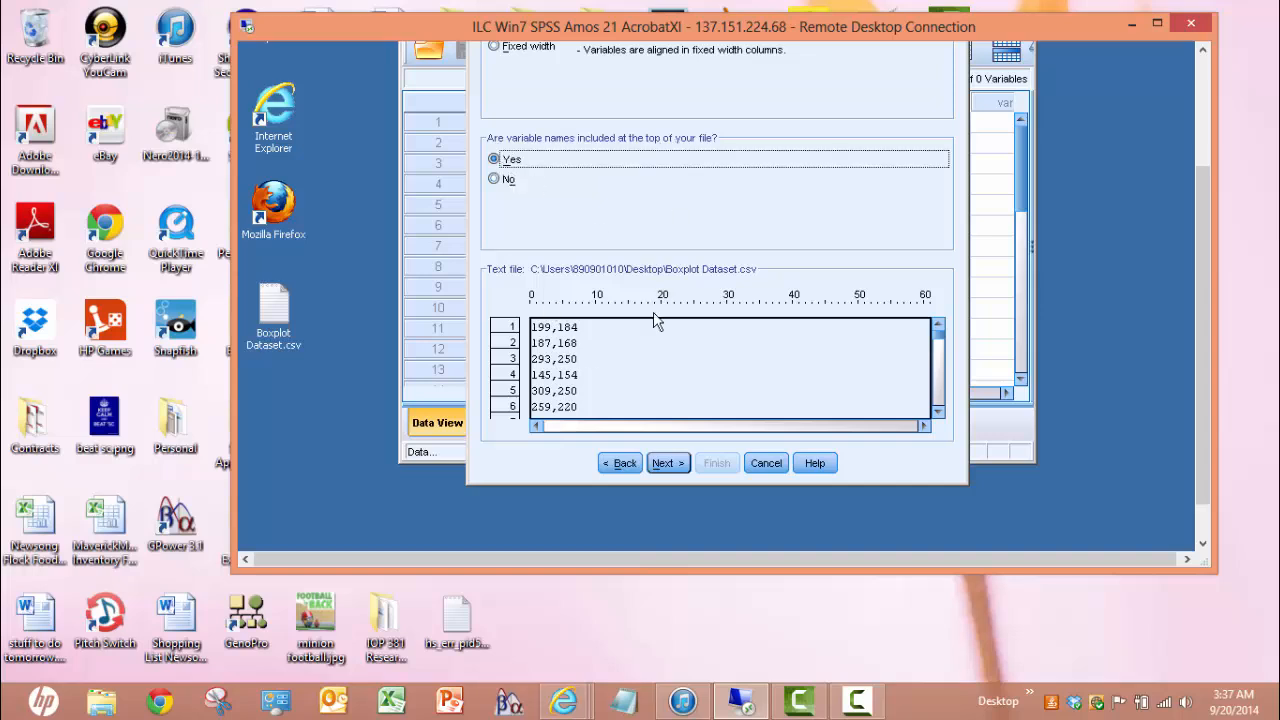
click(664, 464)
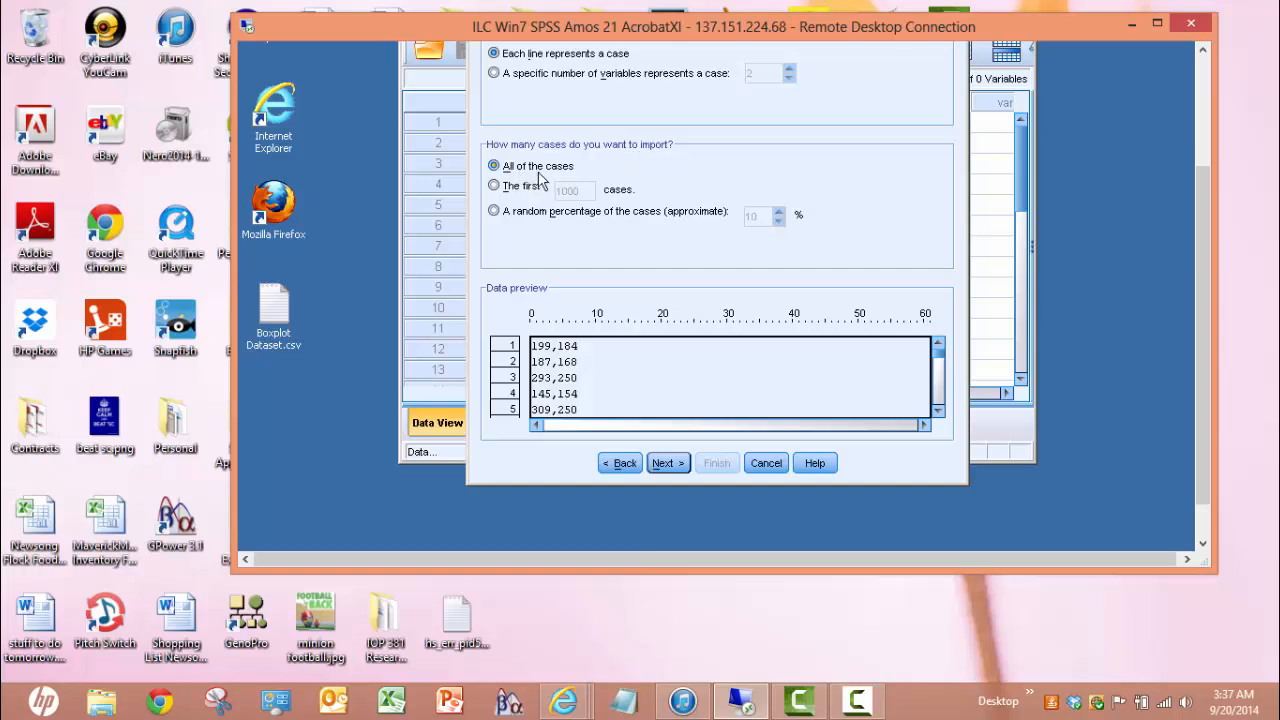
Uncheck the Space delimiter, accept the variable-renaming warning and advance to the final step
click(664, 463)
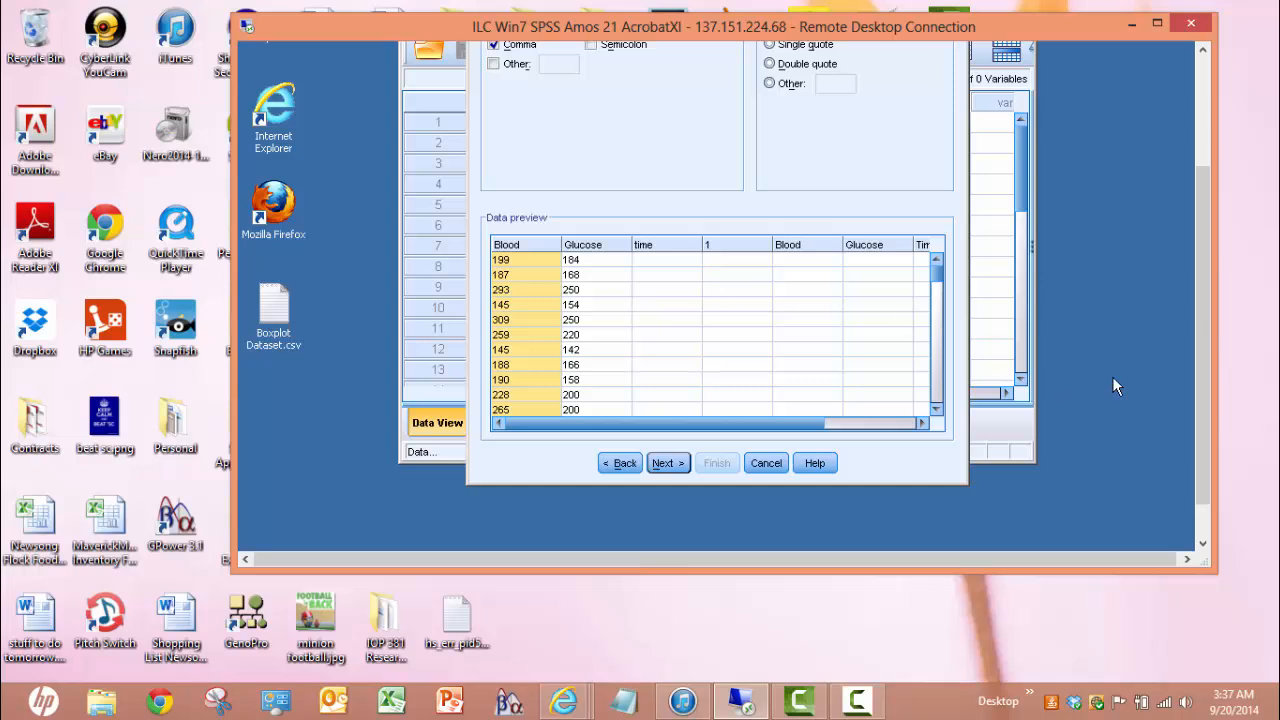
drag(1199, 409, 1199, 336)
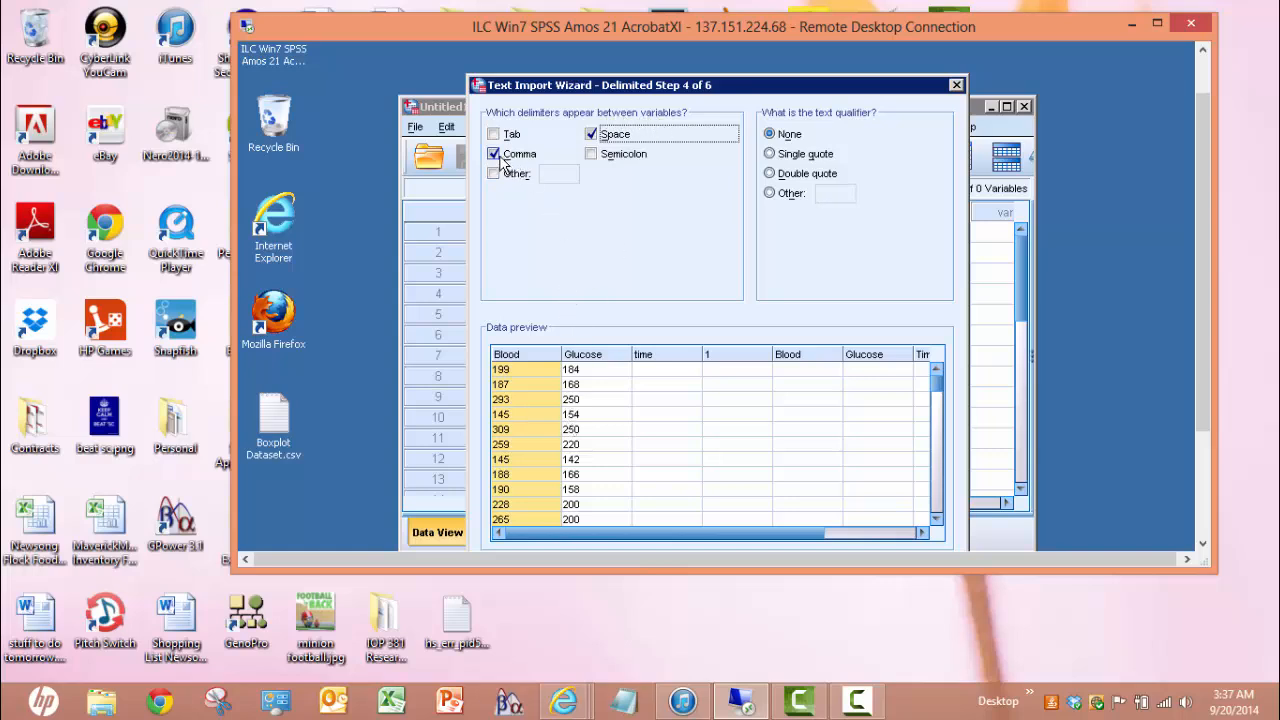
click(591, 136)
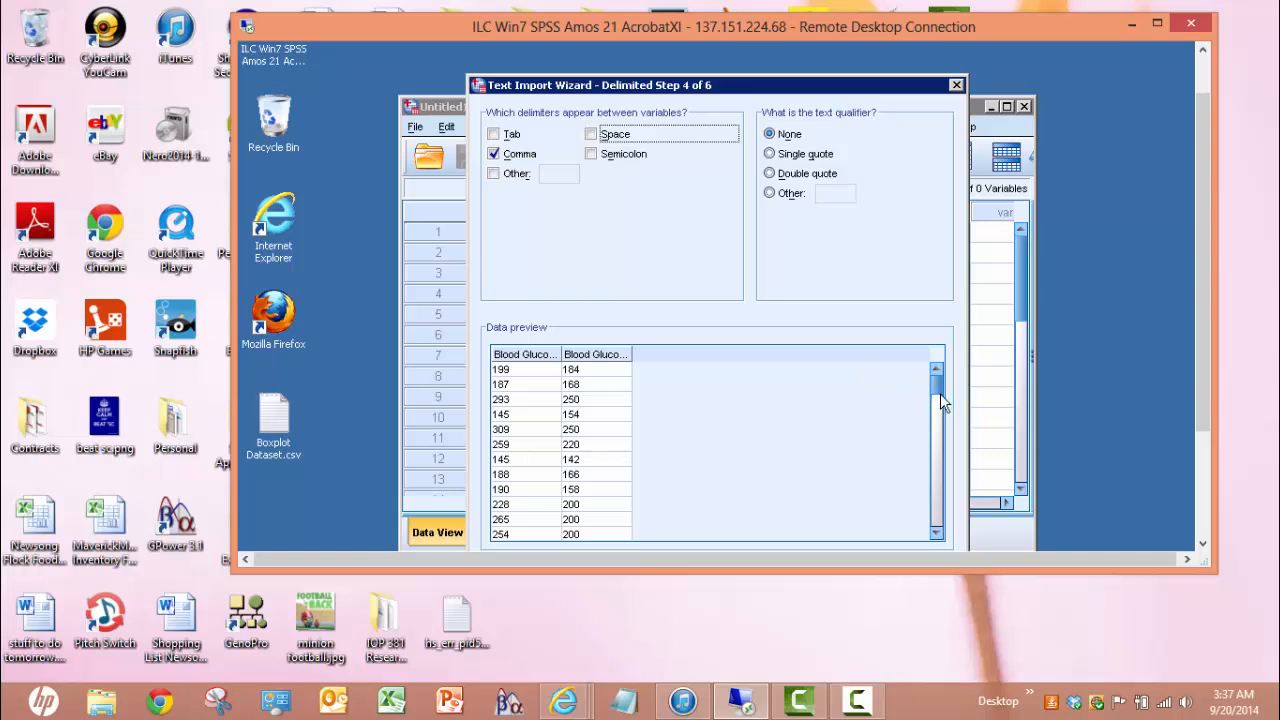
drag(935, 390, 947, 546)
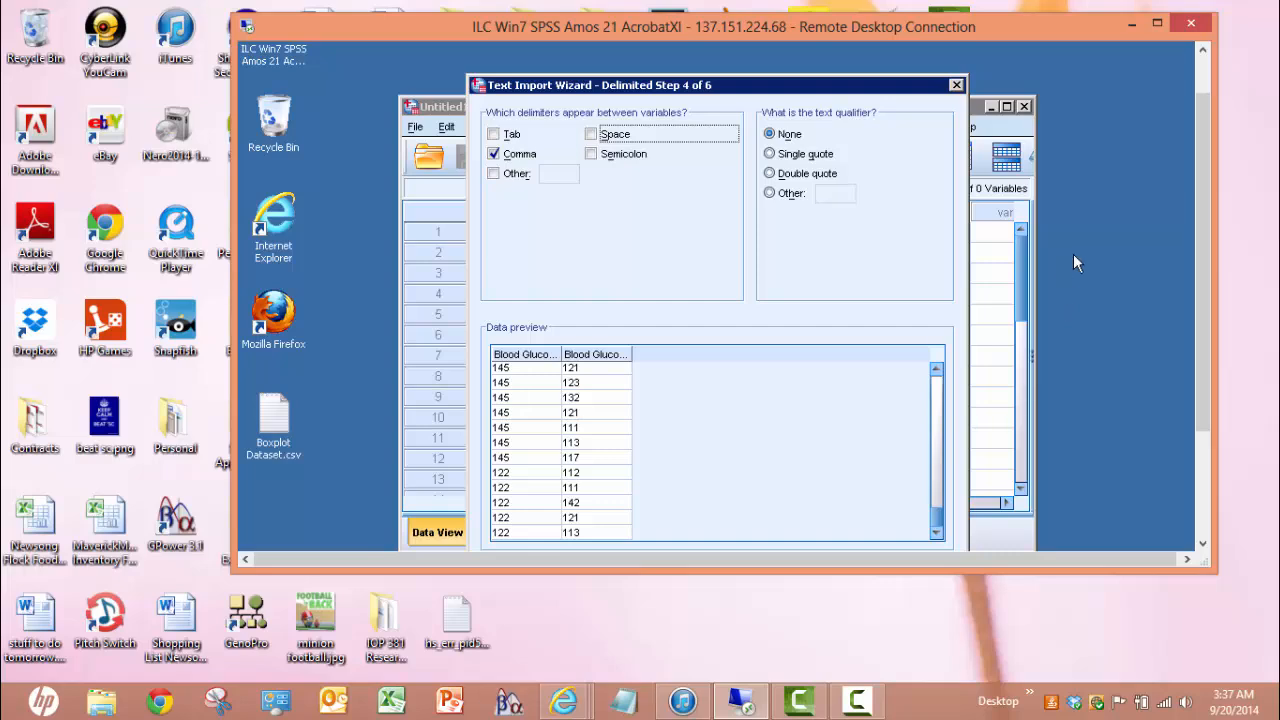
drag(1197, 280, 1193, 365)
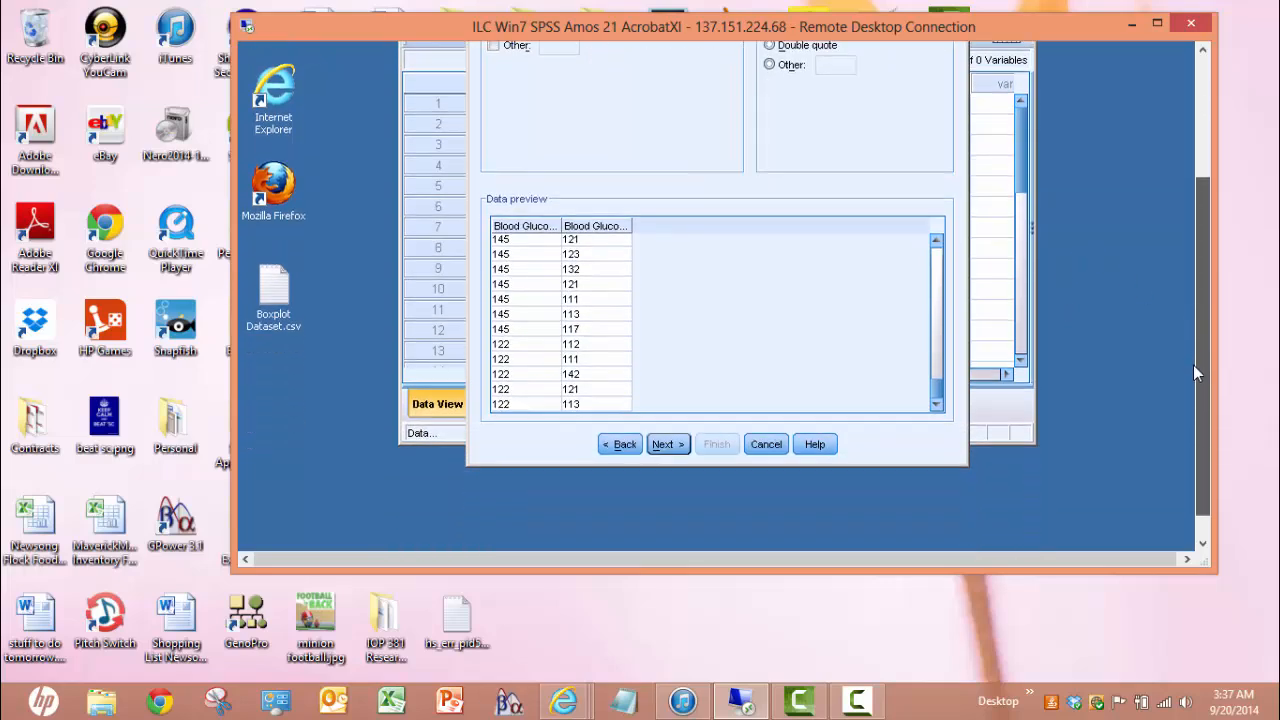
click(667, 440)
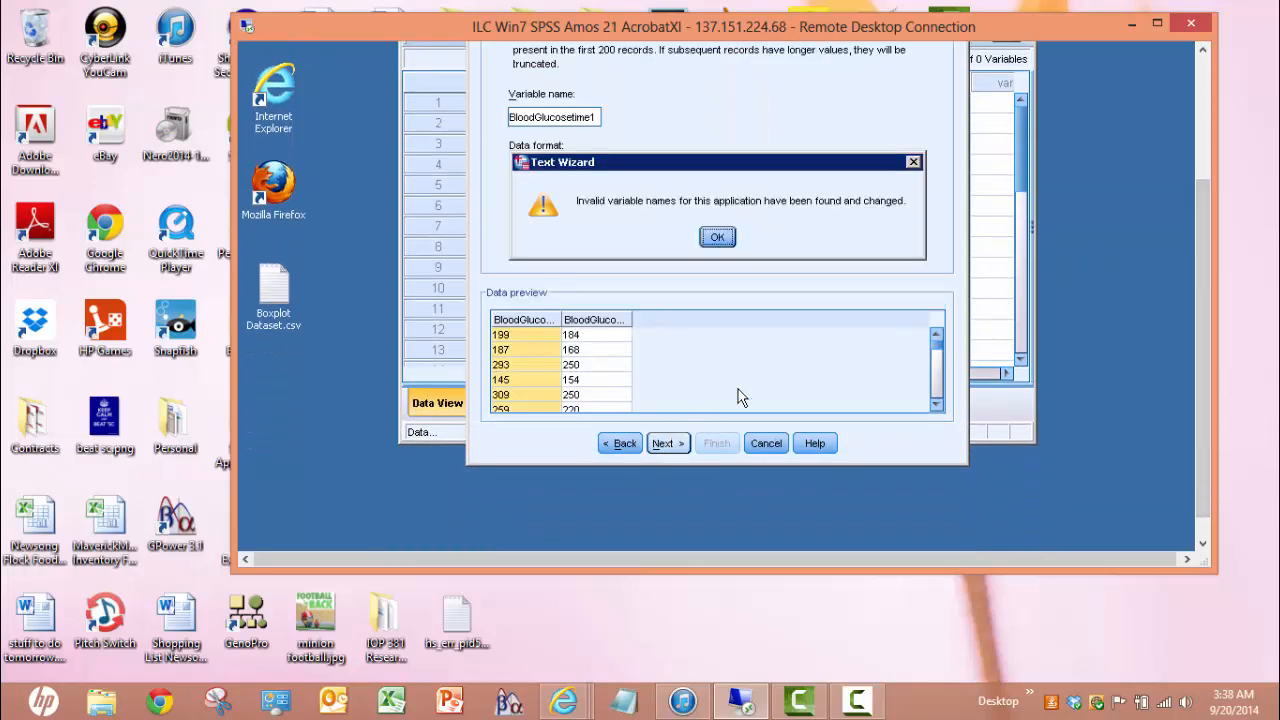
click(717, 241)
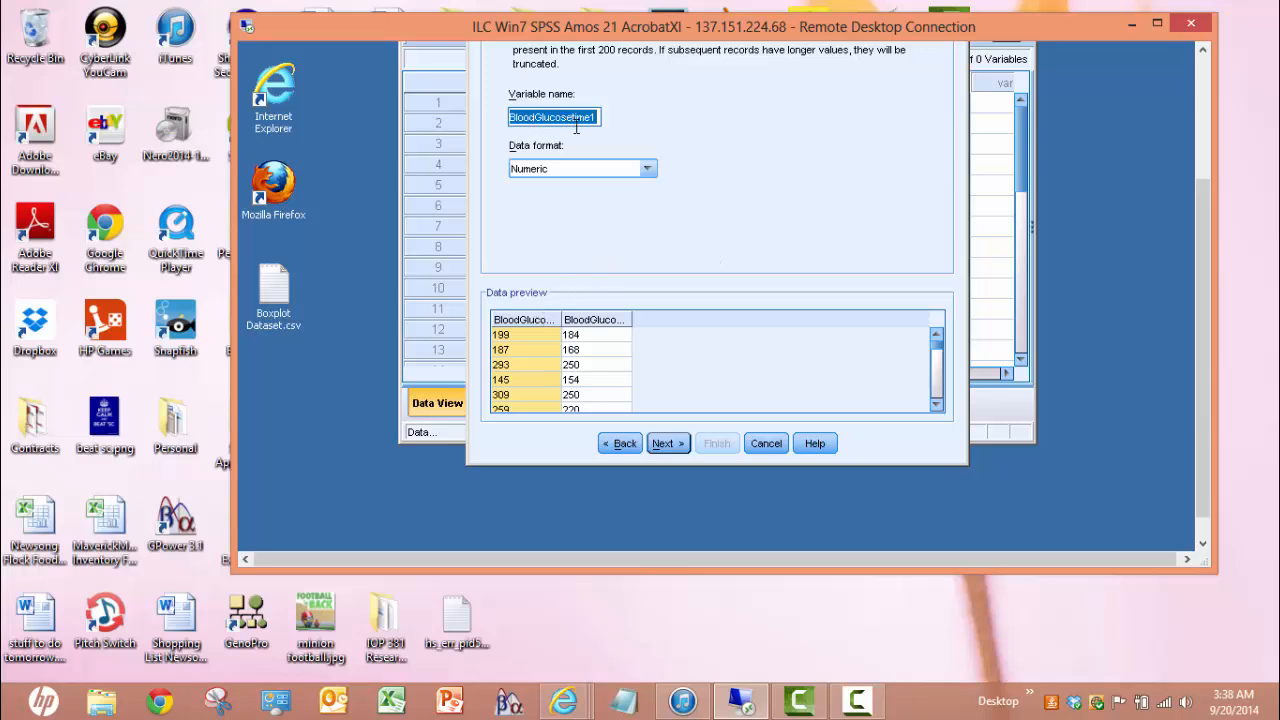
click(666, 444)
drag(1205, 305, 1196, 271)
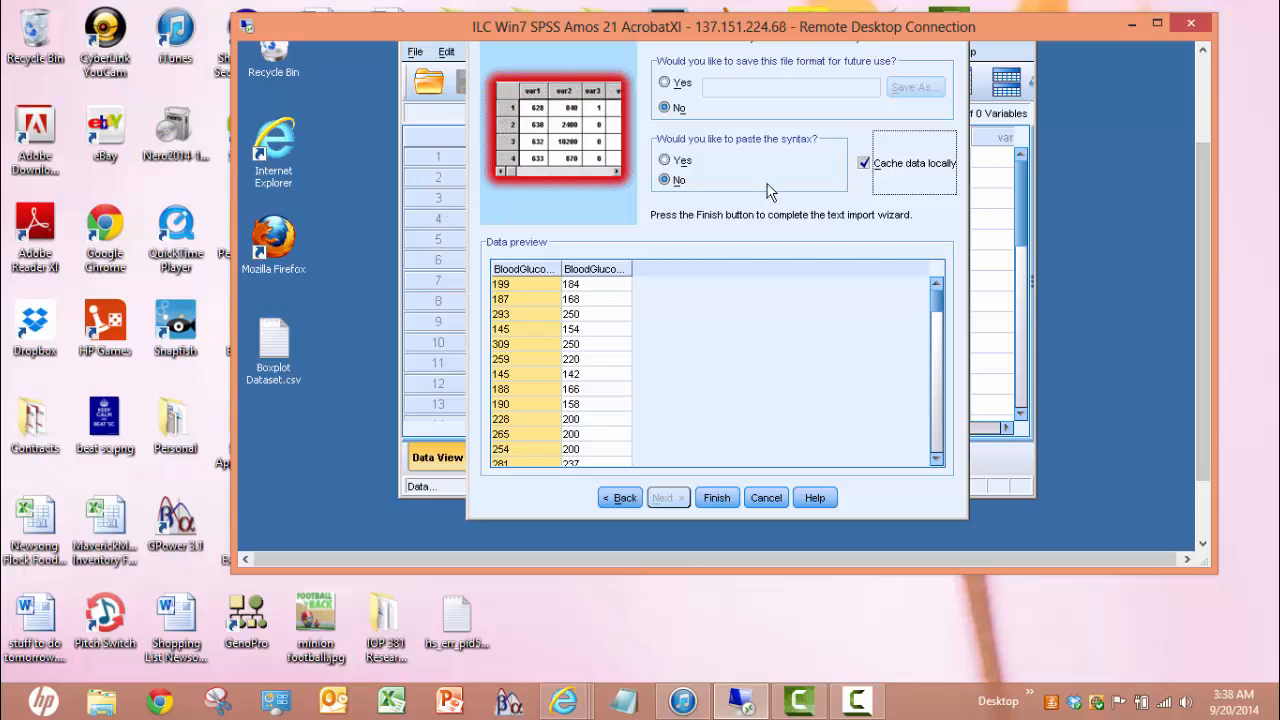
Finish importing the data, then open Graphs > Legacy Dialogs > Boxplot
click(714, 498)
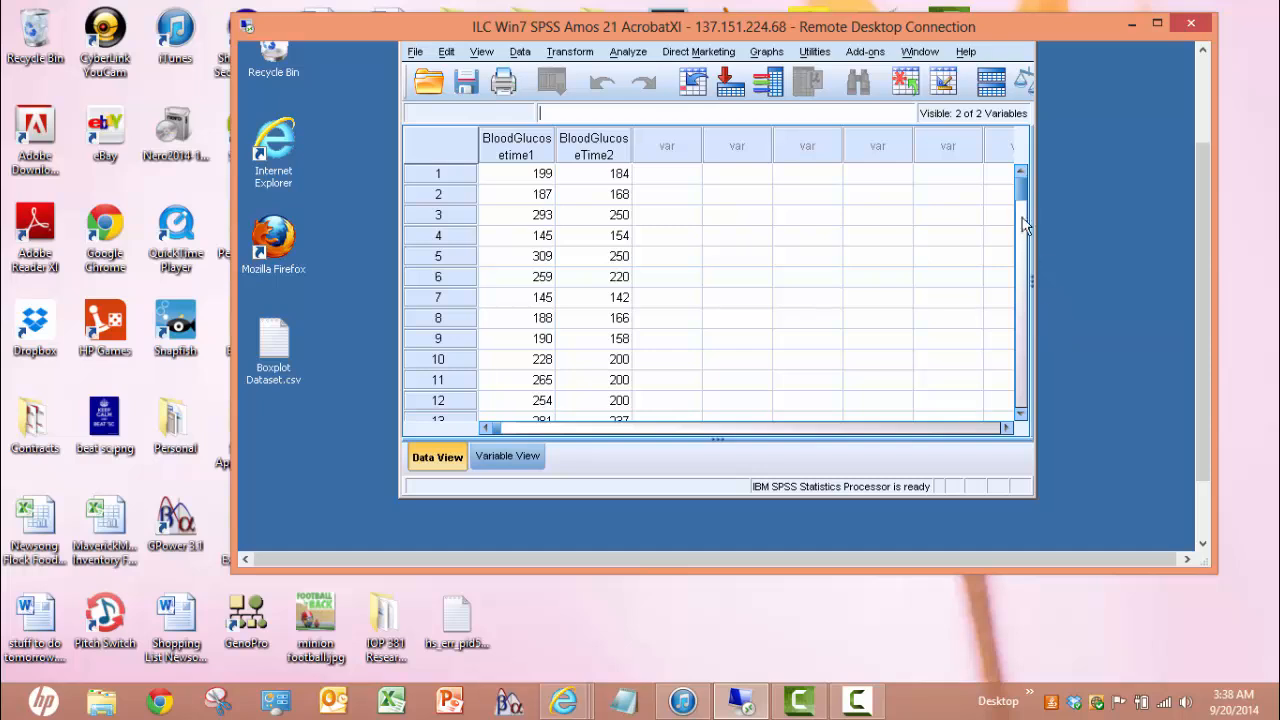
mouse_move(1018, 191)
mouse_down()
mouse_move(1027, 384)
mouse_move(1030, 183)
mouse_up()
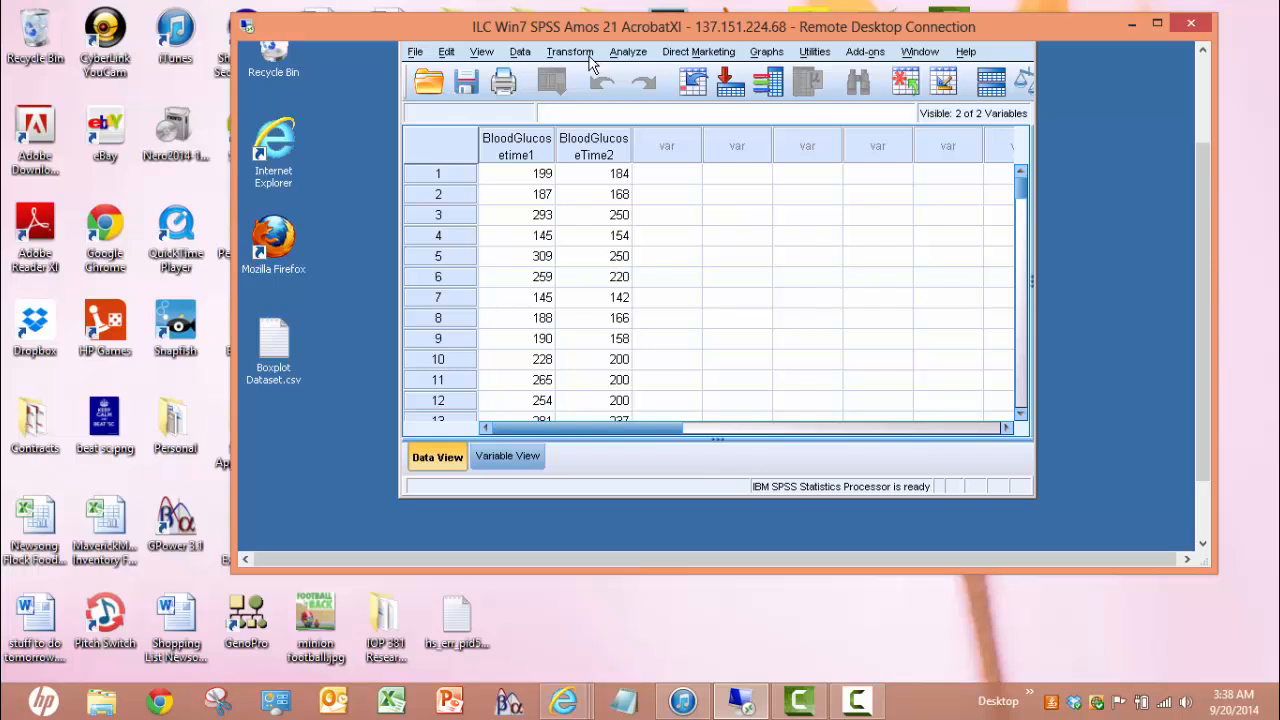
click(767, 52)
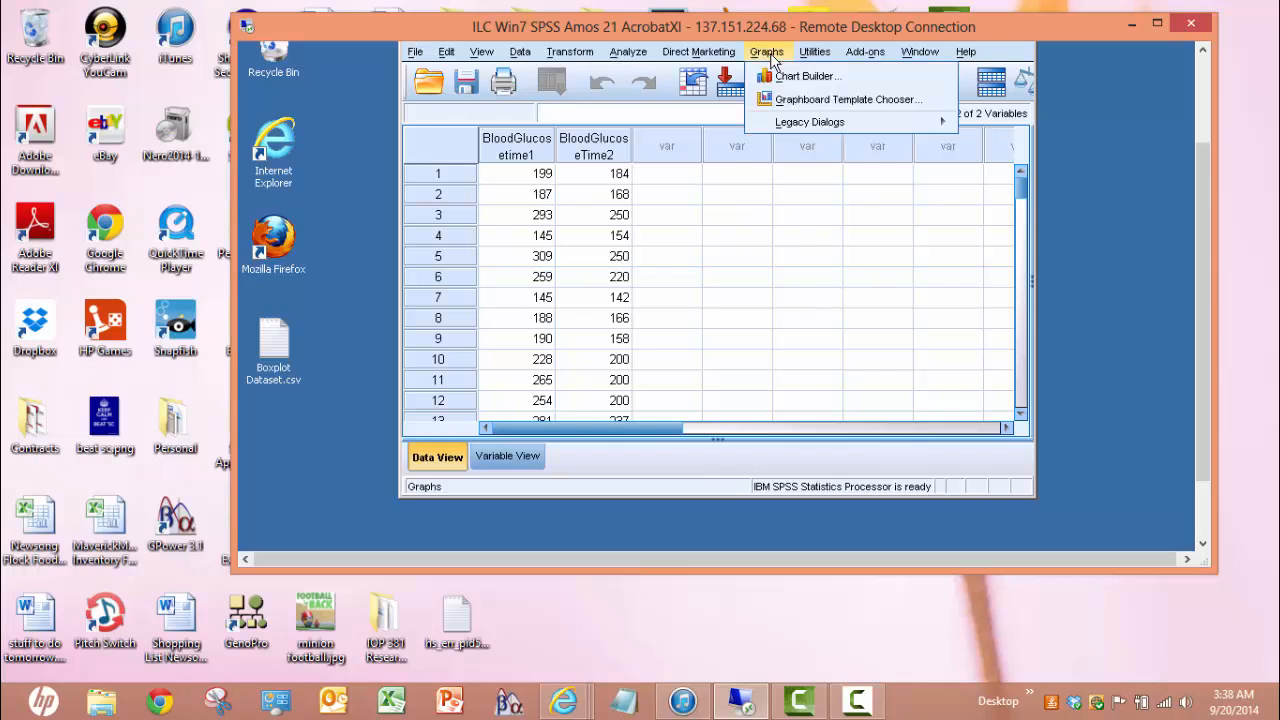
mouse_move(785, 125)
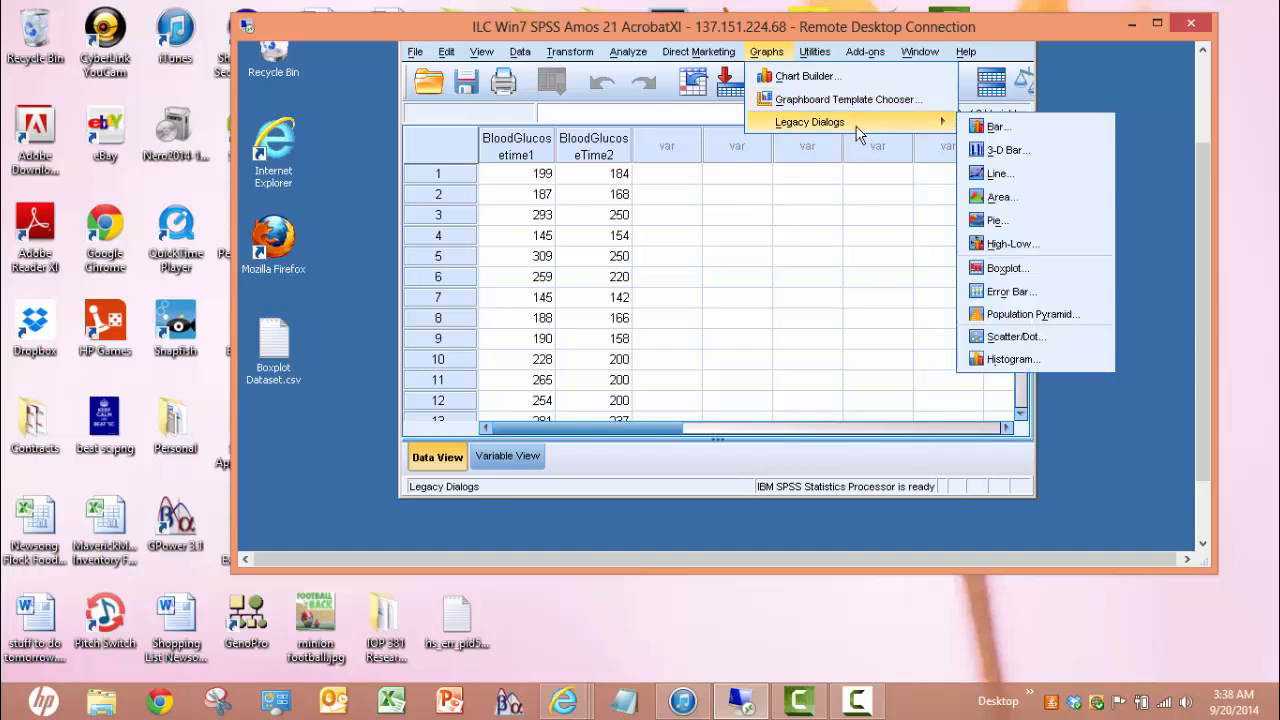
click(1003, 268)
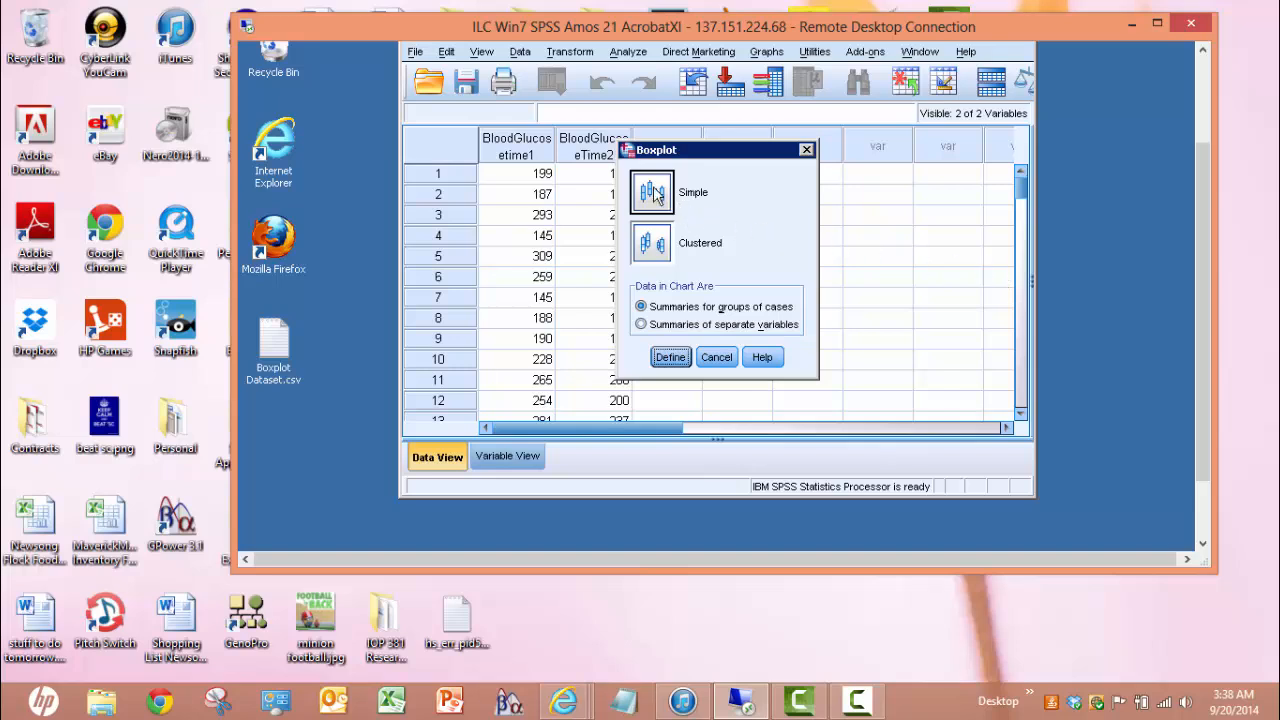
Run a simple summaries-of-separate-variables boxplot of BloodGlucosetime1 and BloodGlucoseTime2
click(642, 326)
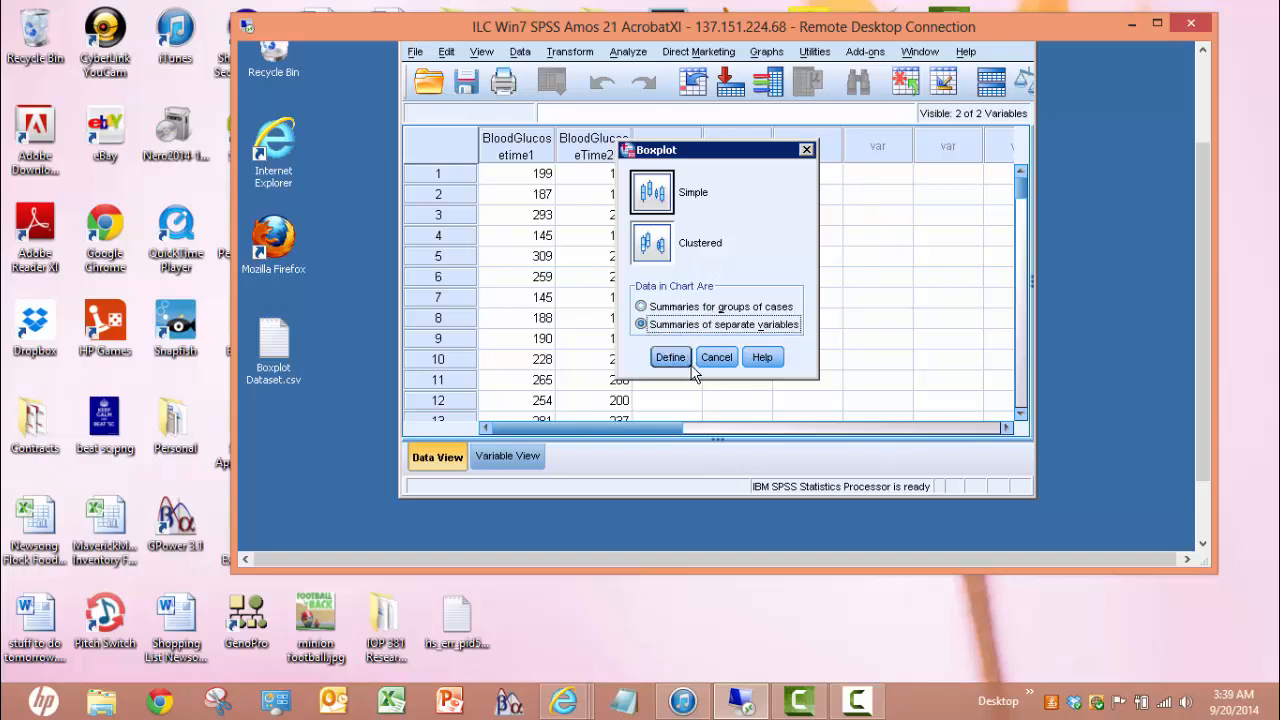
click(676, 360)
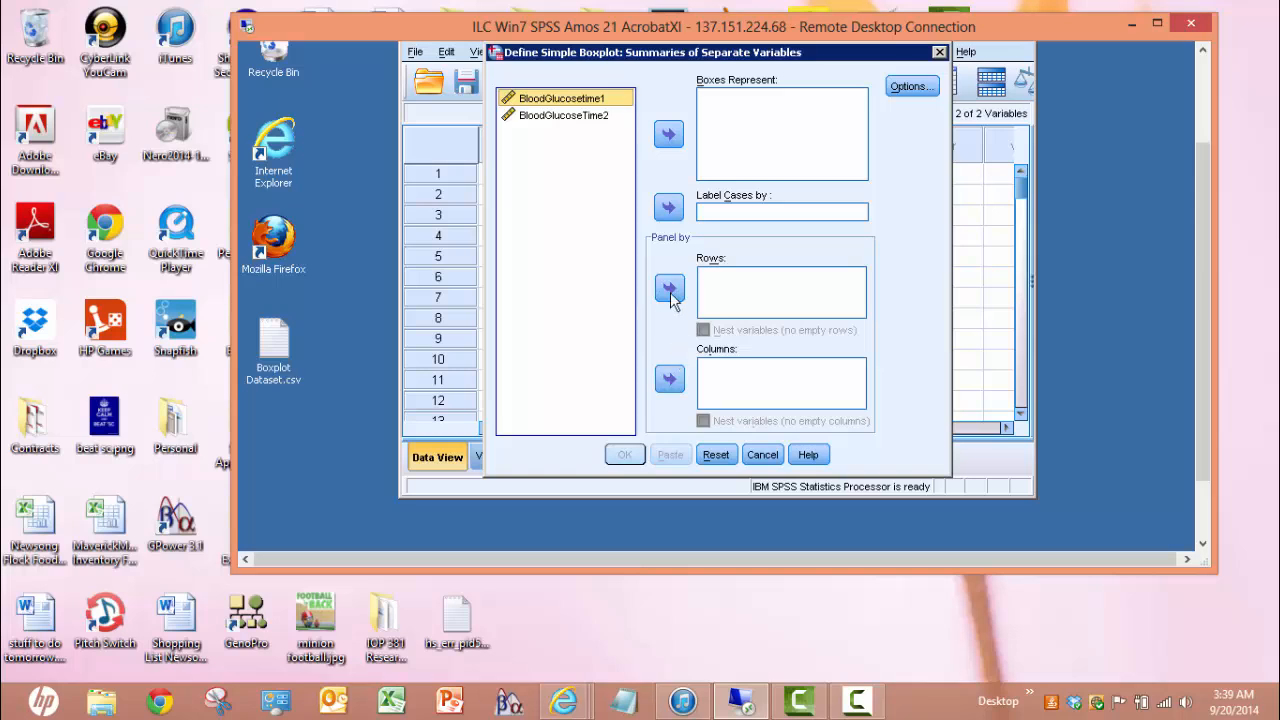
click(587, 102)
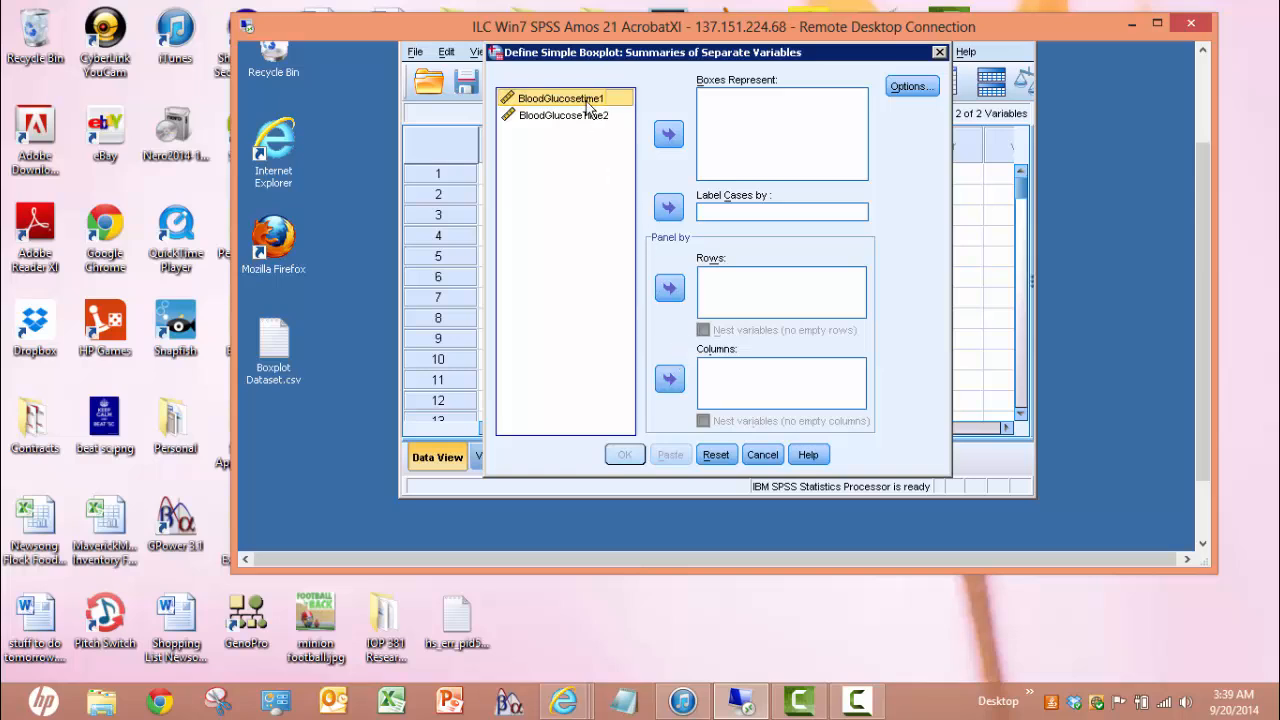
click(662, 134)
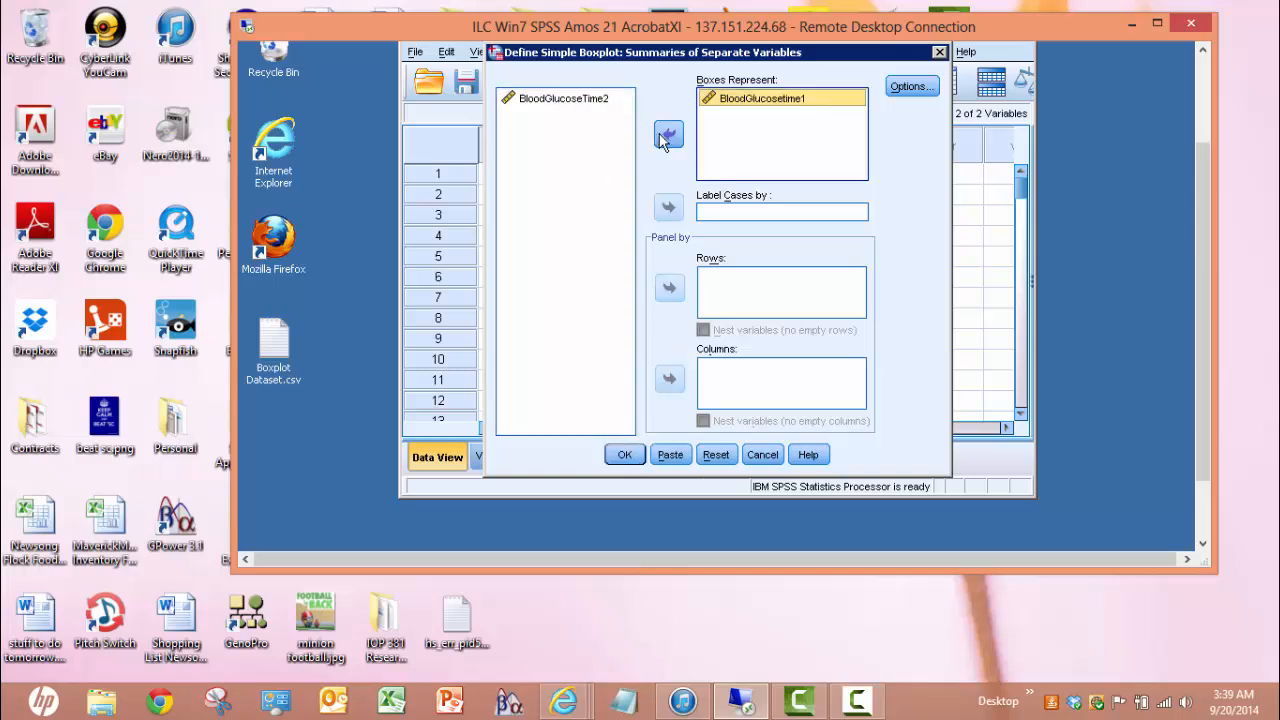
click(572, 104)
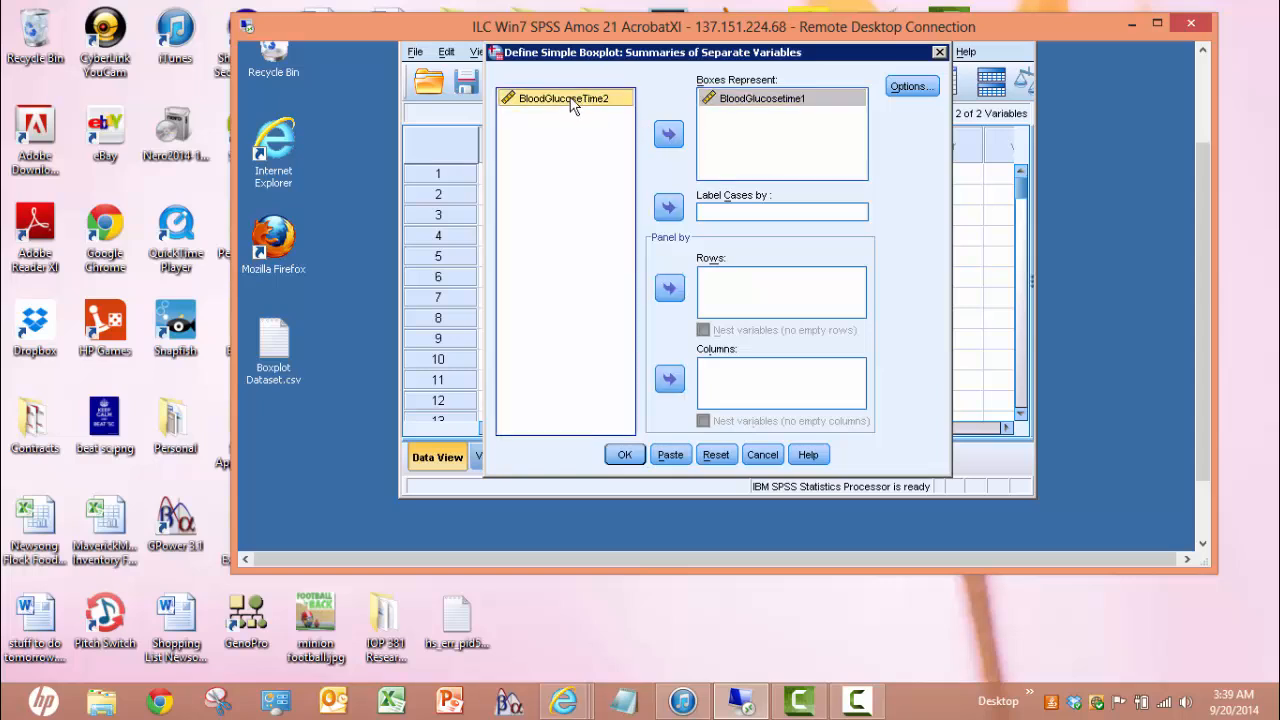
click(668, 136)
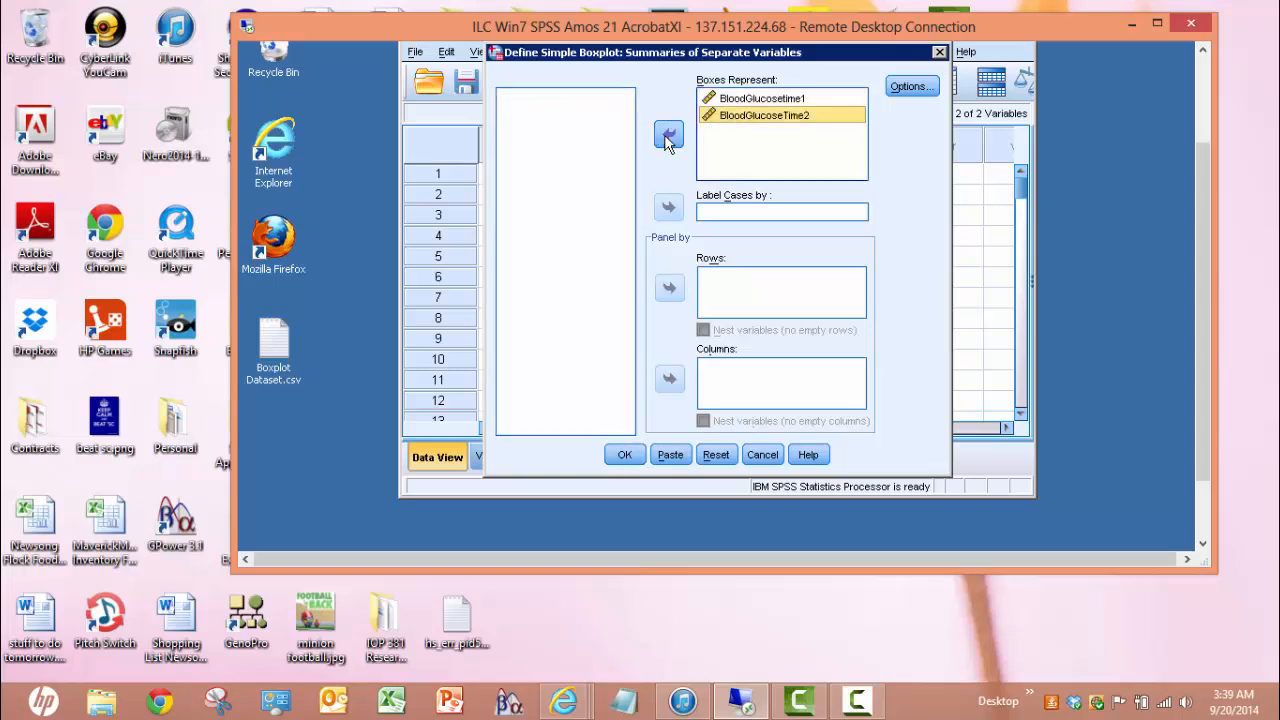
click(620, 455)
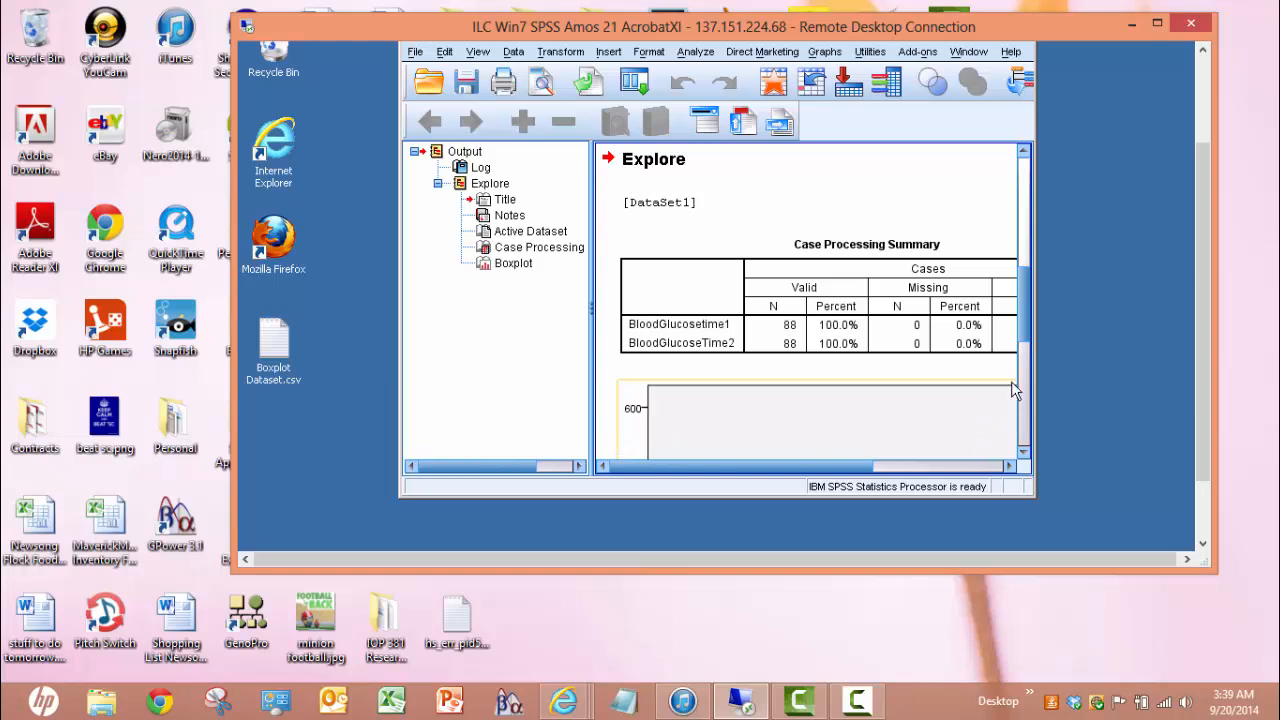
Widen the Output viewer and scroll down to review the case summary and boxplots
drag(1034, 364, 1162, 352)
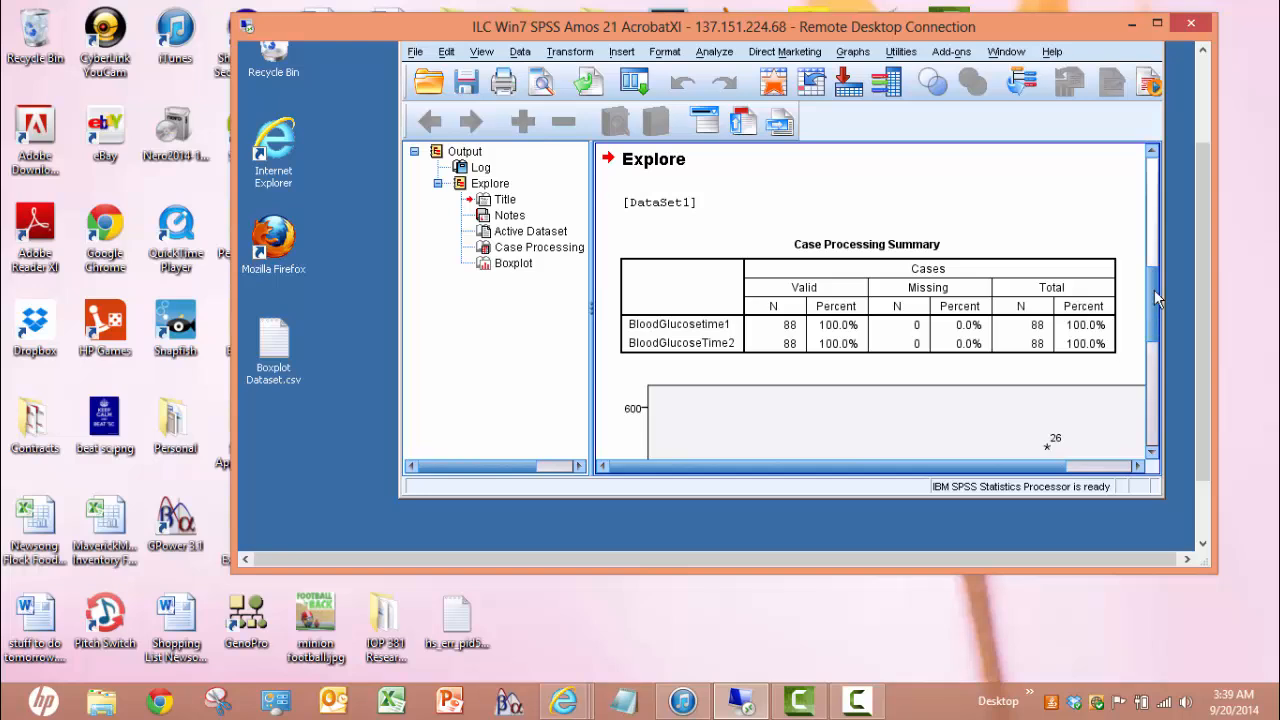
drag(1154, 290, 1162, 204)
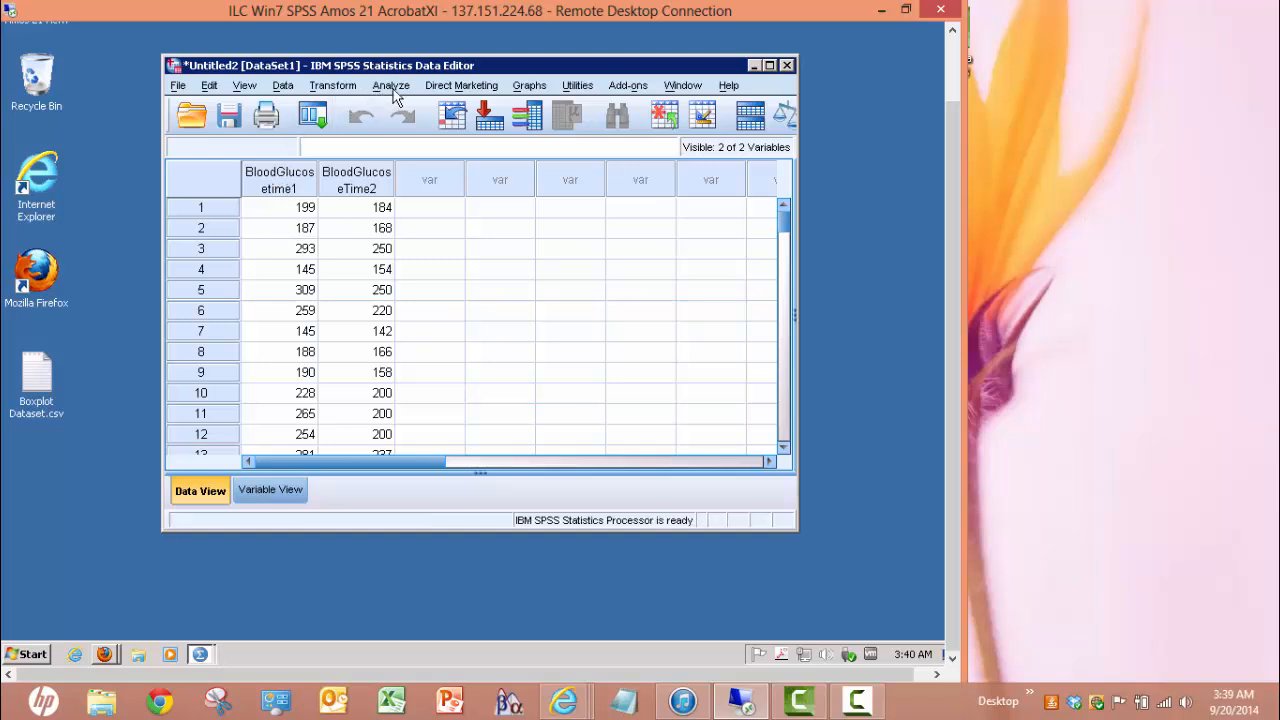
In Chart Builder, create a 1-D boxplot with BloodGlucosetime1 on the X-axis
click(533, 92)
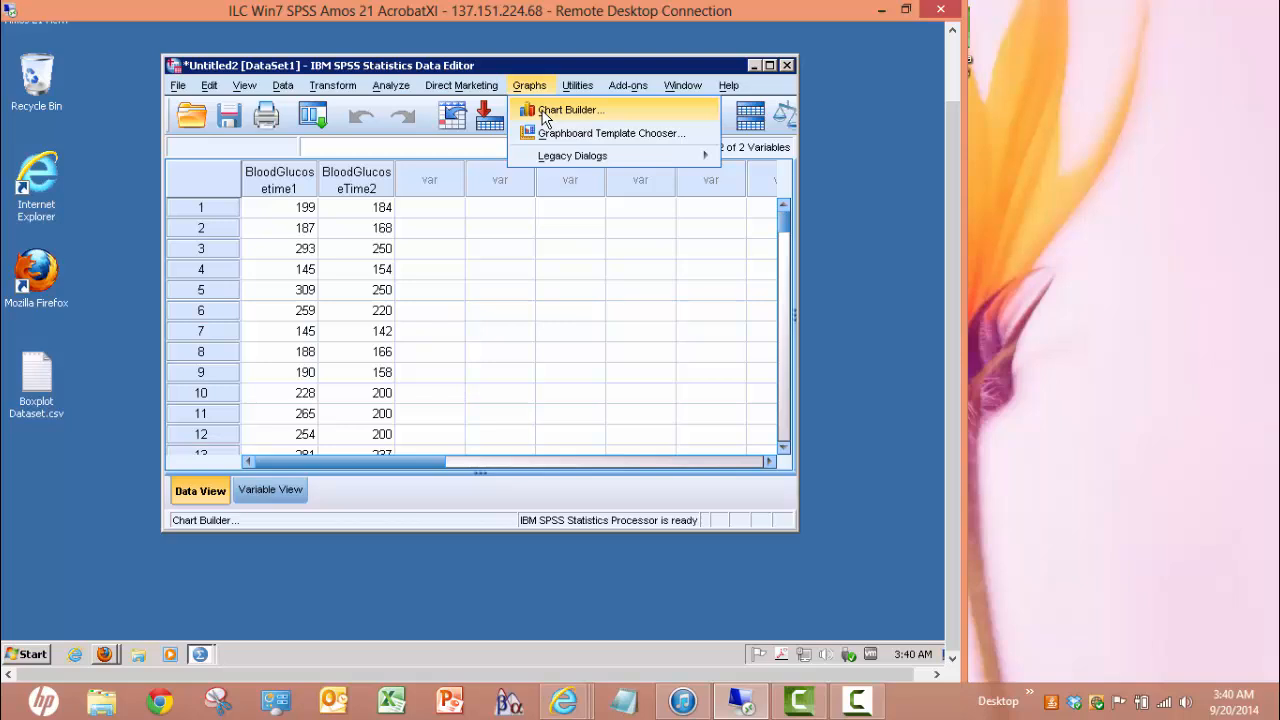
click(543, 113)
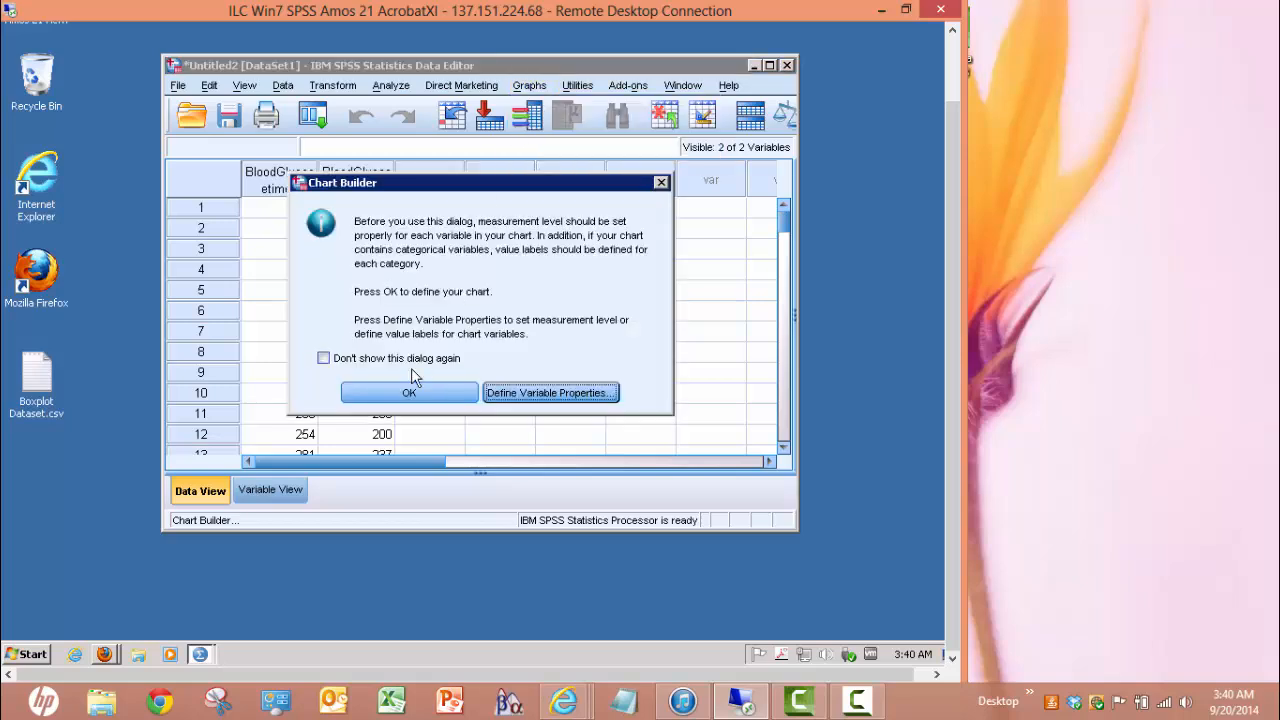
click(405, 393)
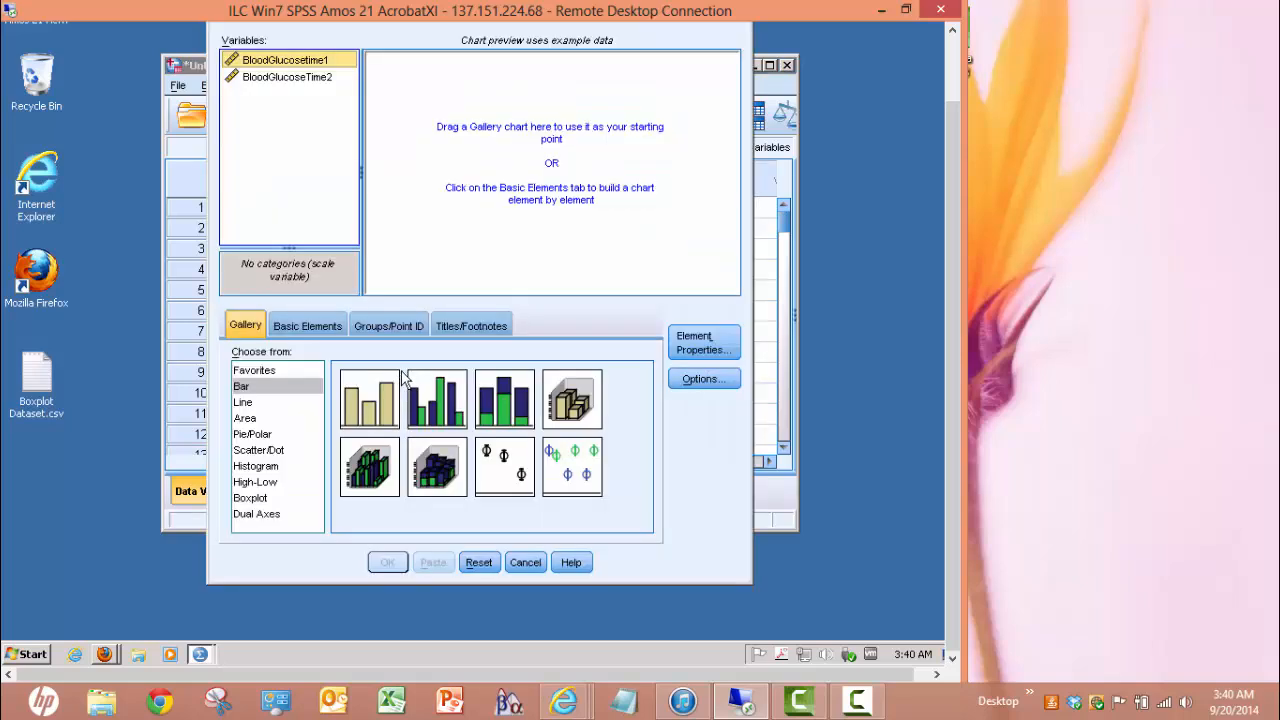
click(256, 498)
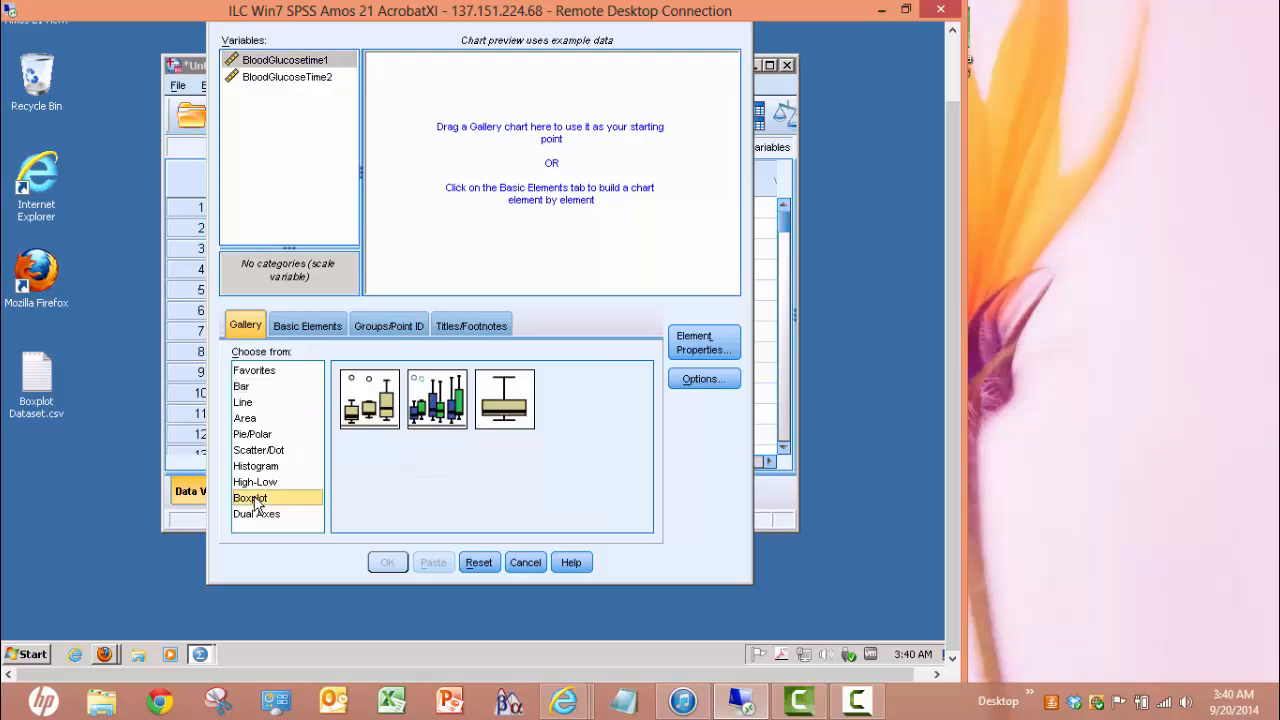
click(502, 400)
drag(502, 400, 512, 220)
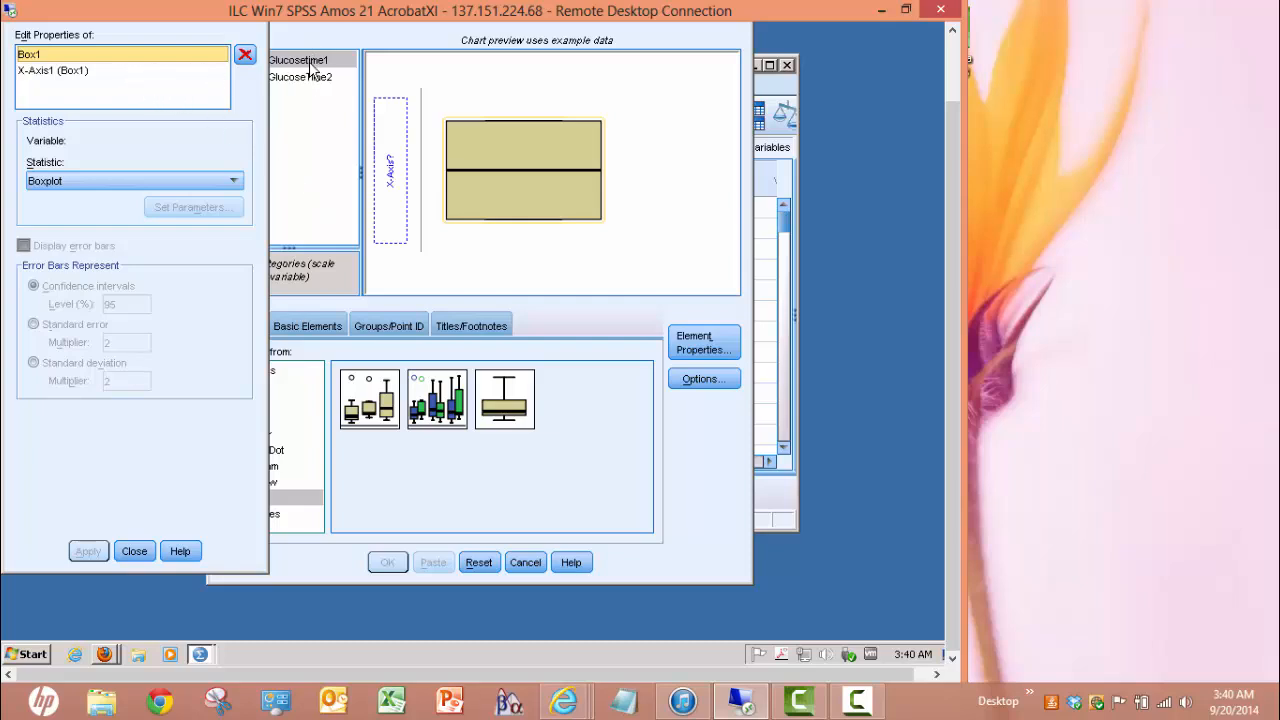
drag(312, 66, 390, 146)
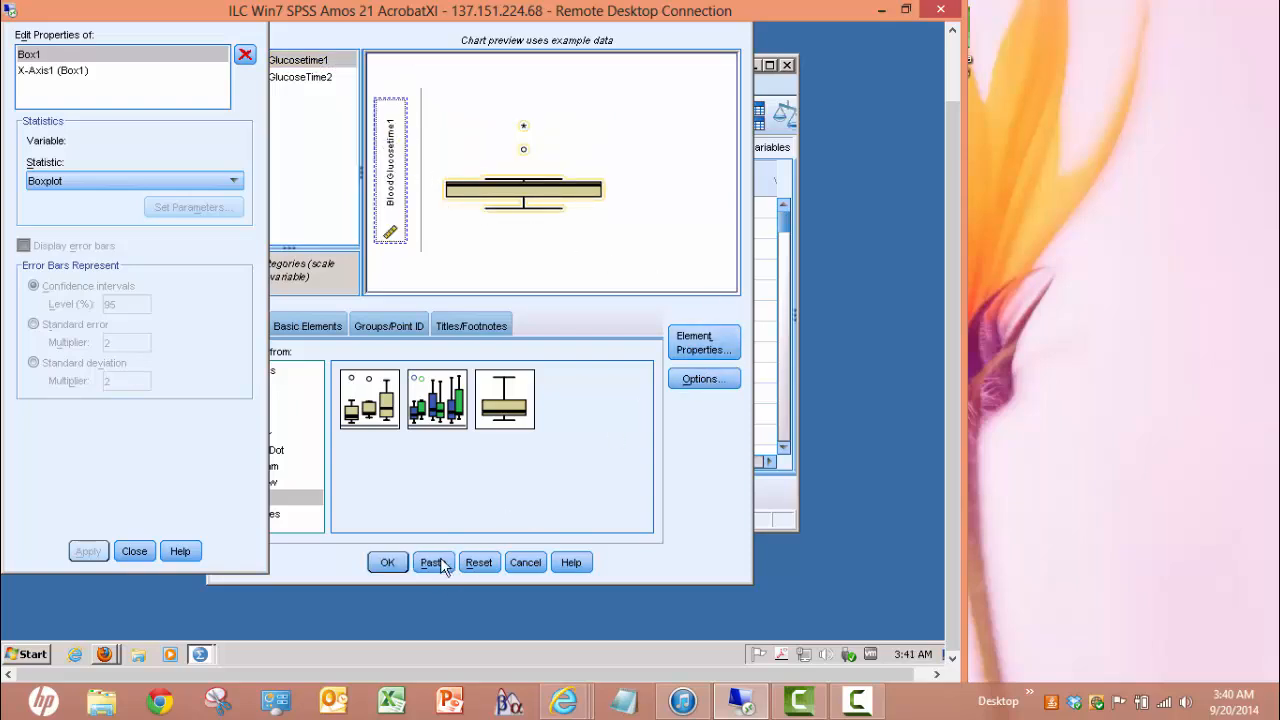
click(388, 562)
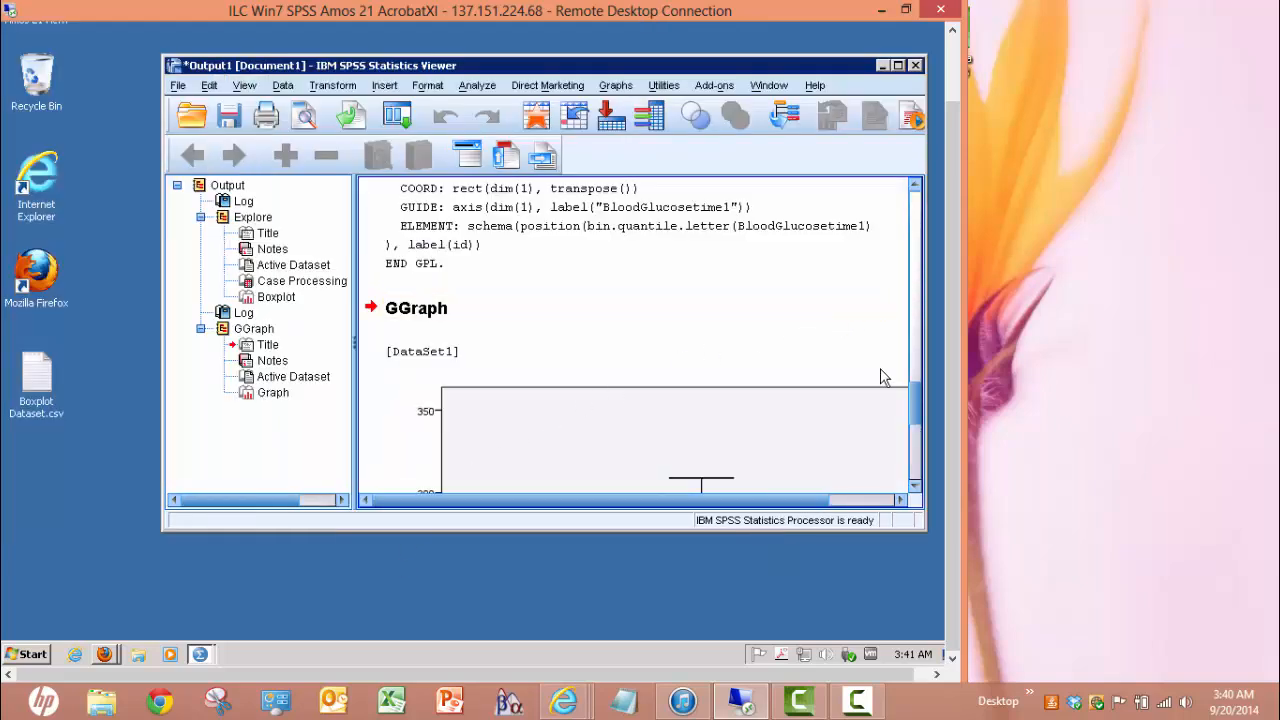
Scroll to the BloodGlucosetime1 boxplot and open the Viewer's File menu
drag(918, 397, 894, 449)
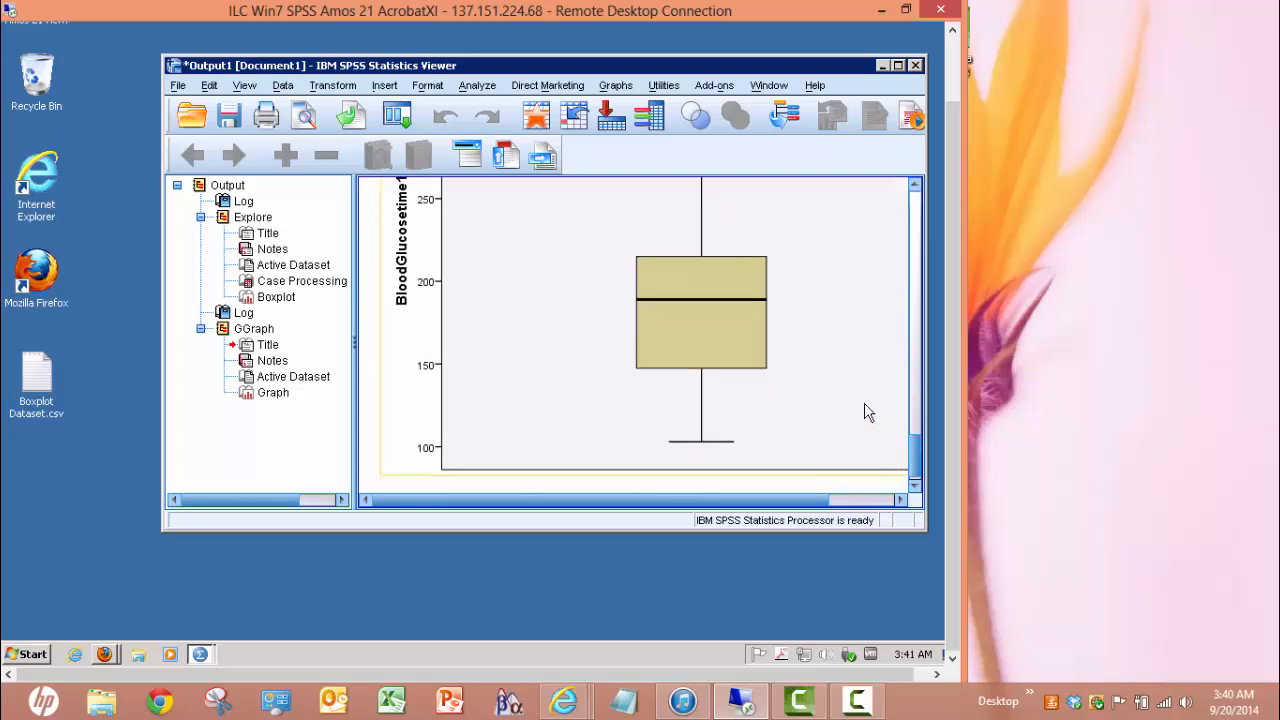
click(177, 87)
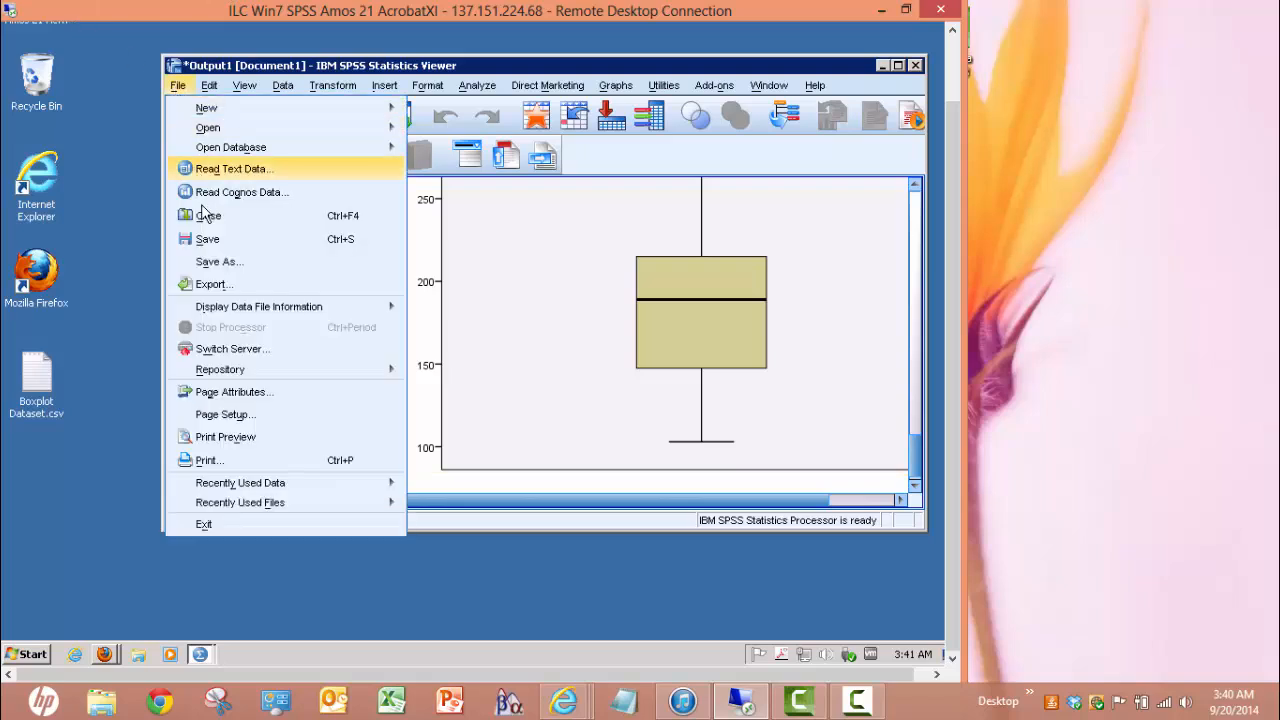
Save the output to the Desktop as an .spv file: student's surname plus 'Output1Boxplots Glucose'
click(212, 262)
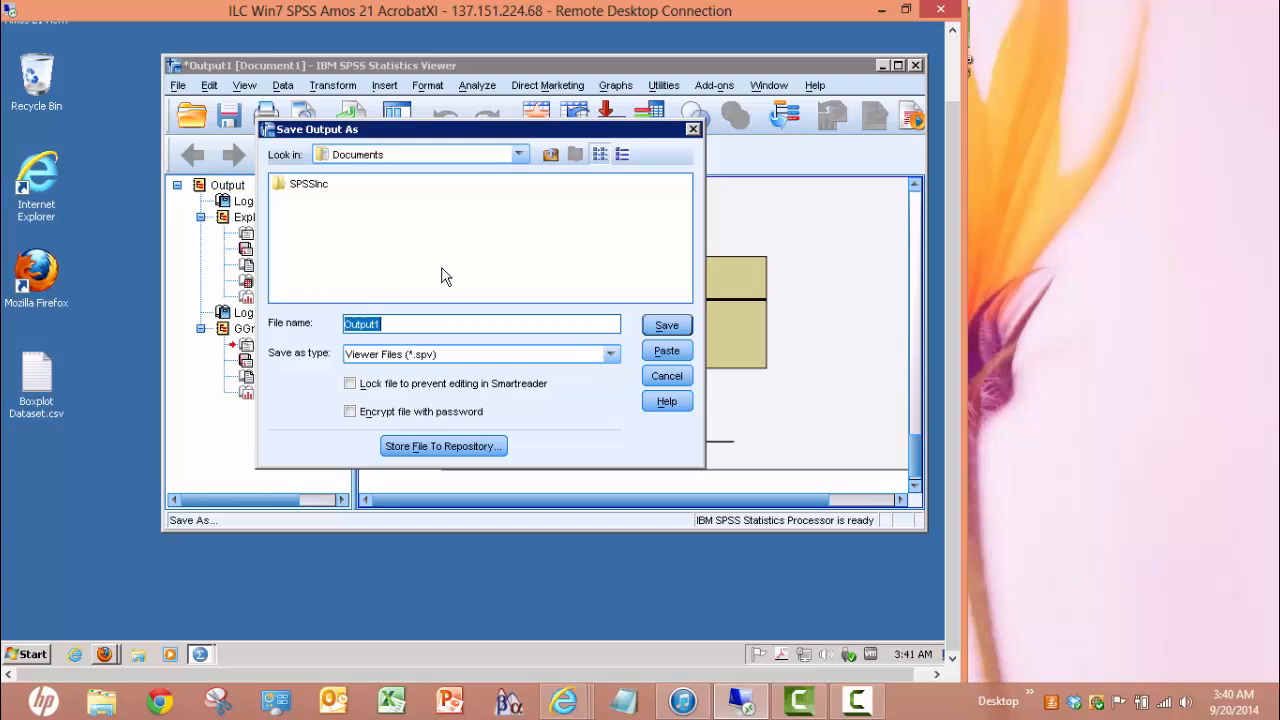
click(355, 323)
text(Shimazu)
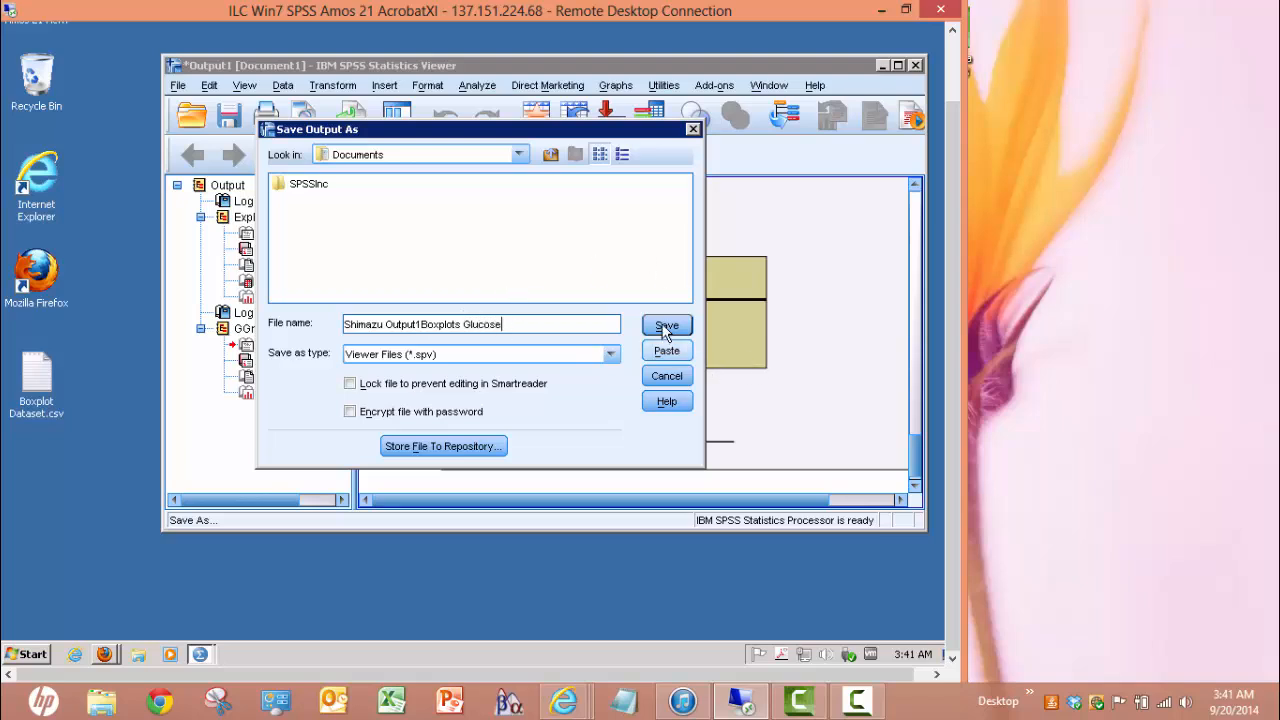
click(519, 154)
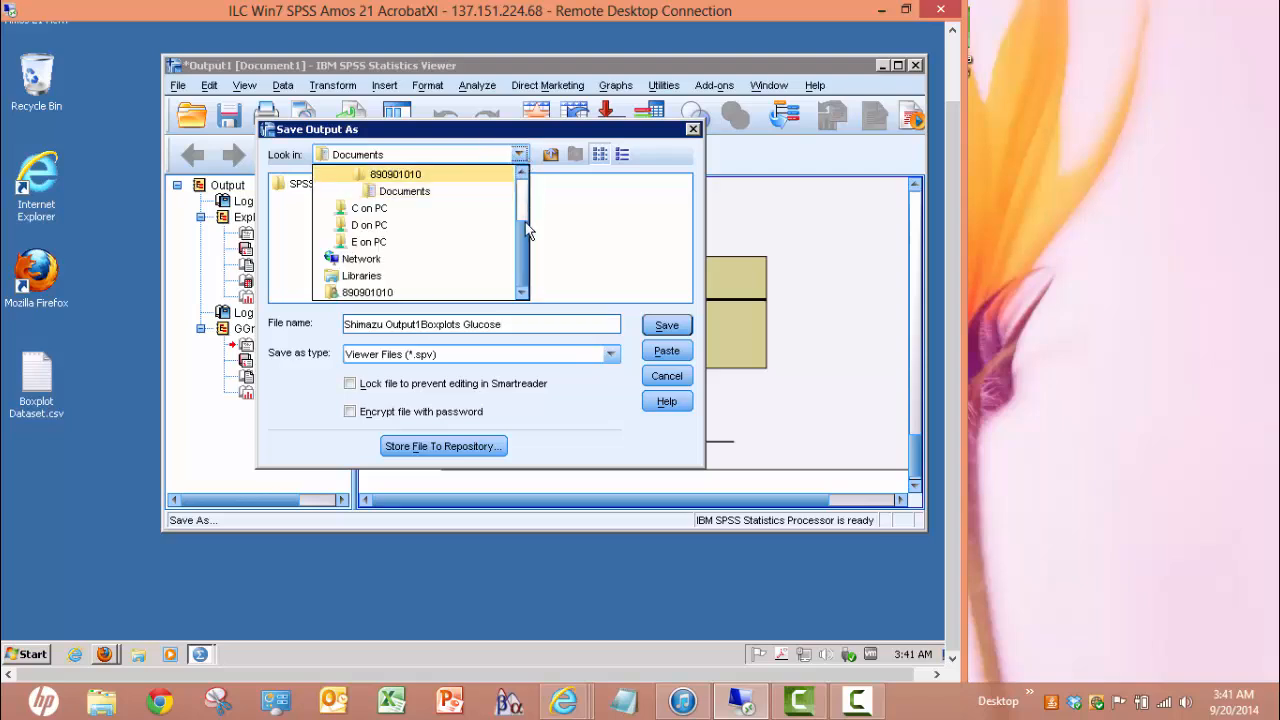
drag(527, 216, 522, 178)
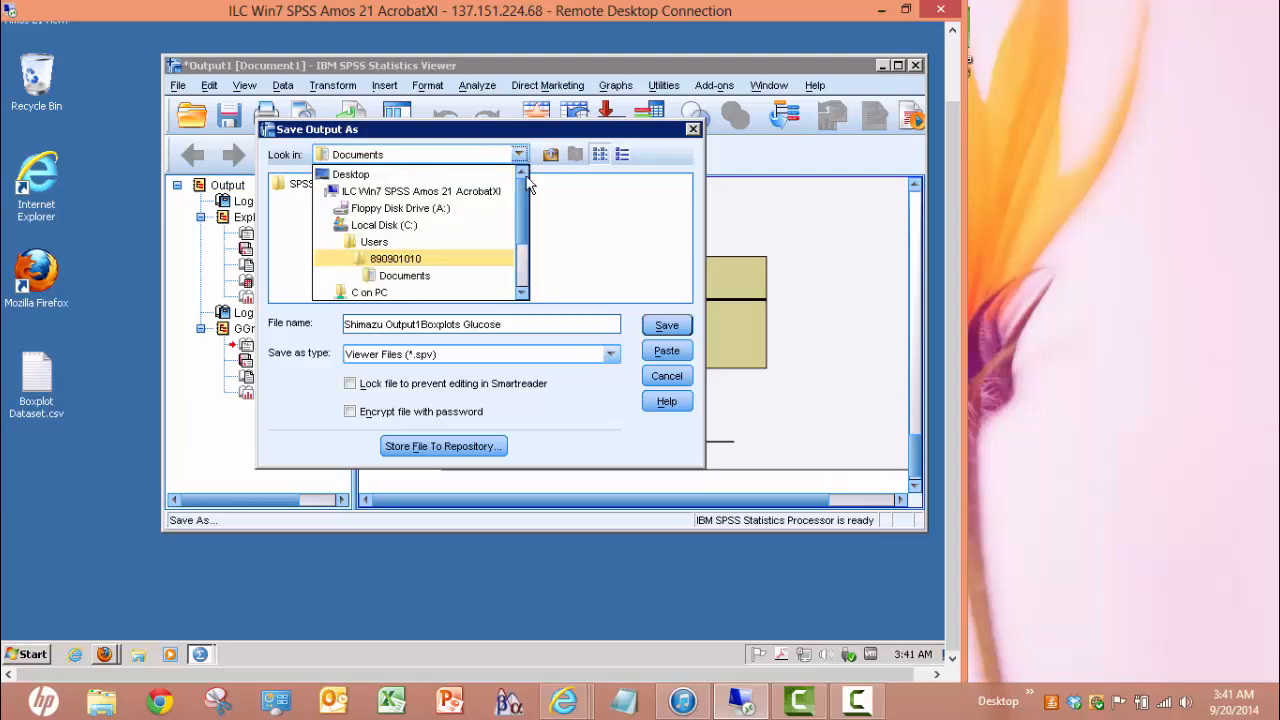
click(366, 180)
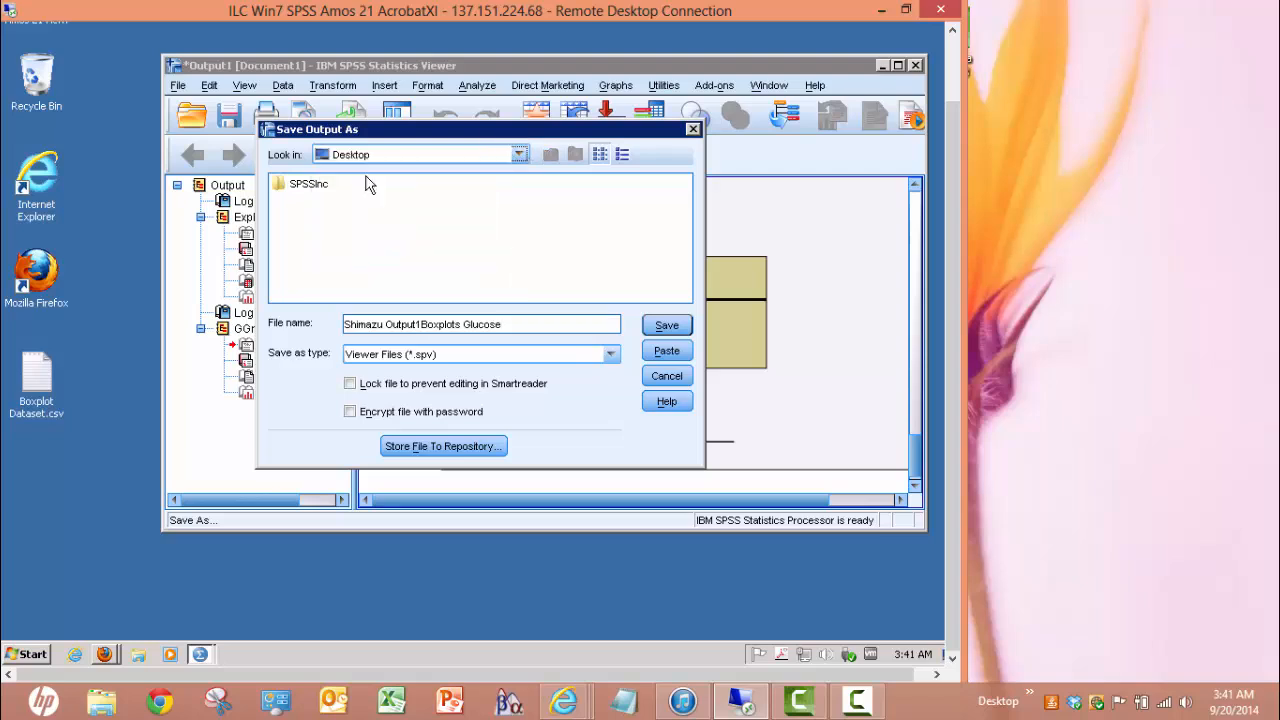
click(666, 326)
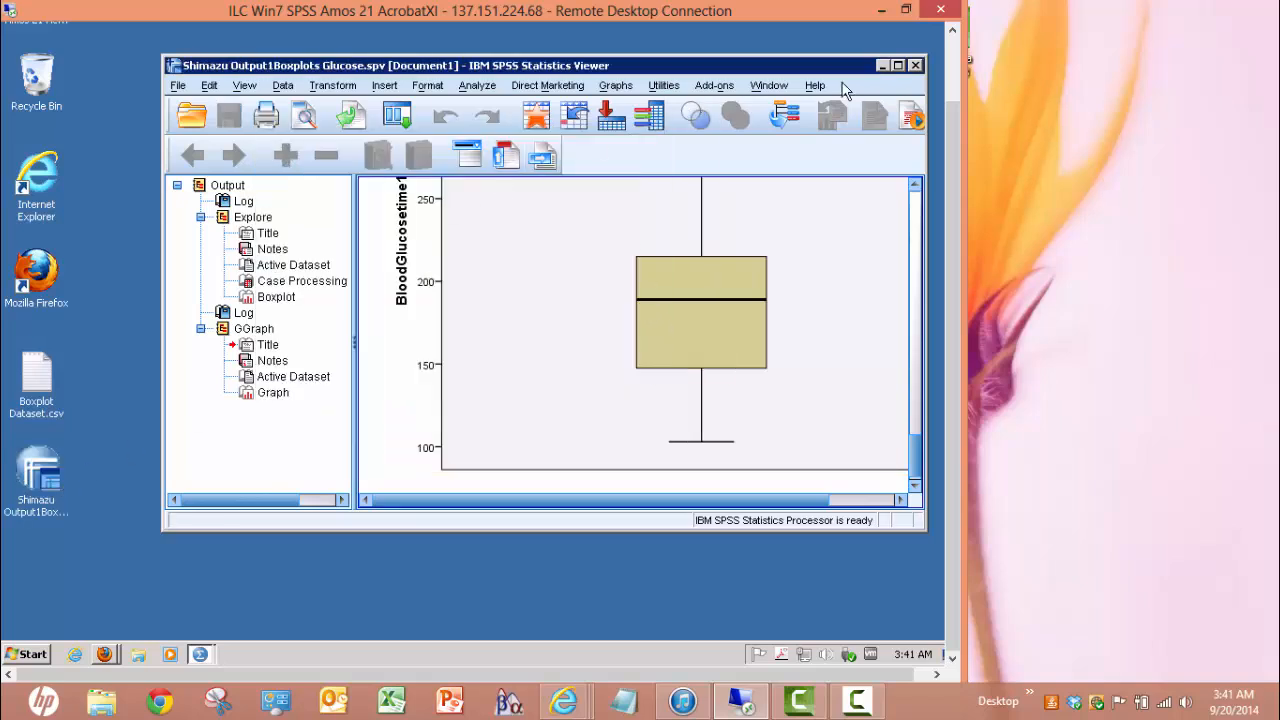
Exit SPSS without saving the dataset and restore the Remote Desktop session to a smaller window
click(915, 66)
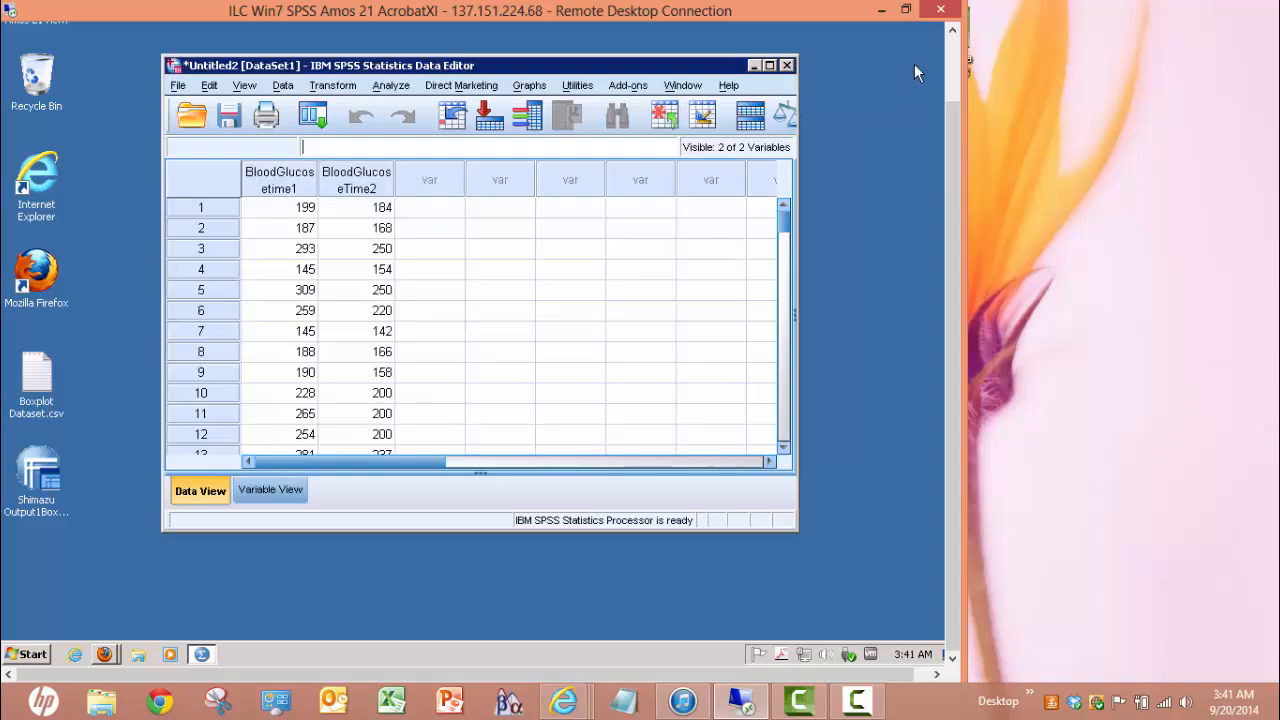
click(787, 66)
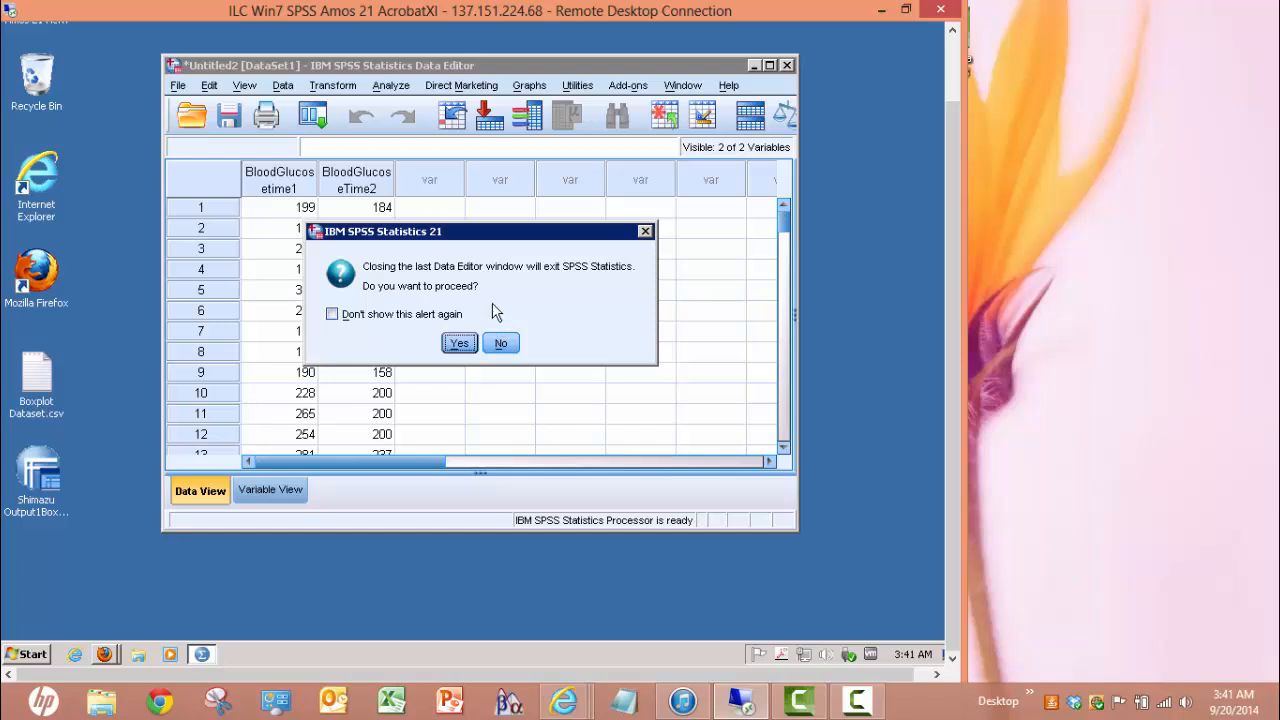
click(460, 343)
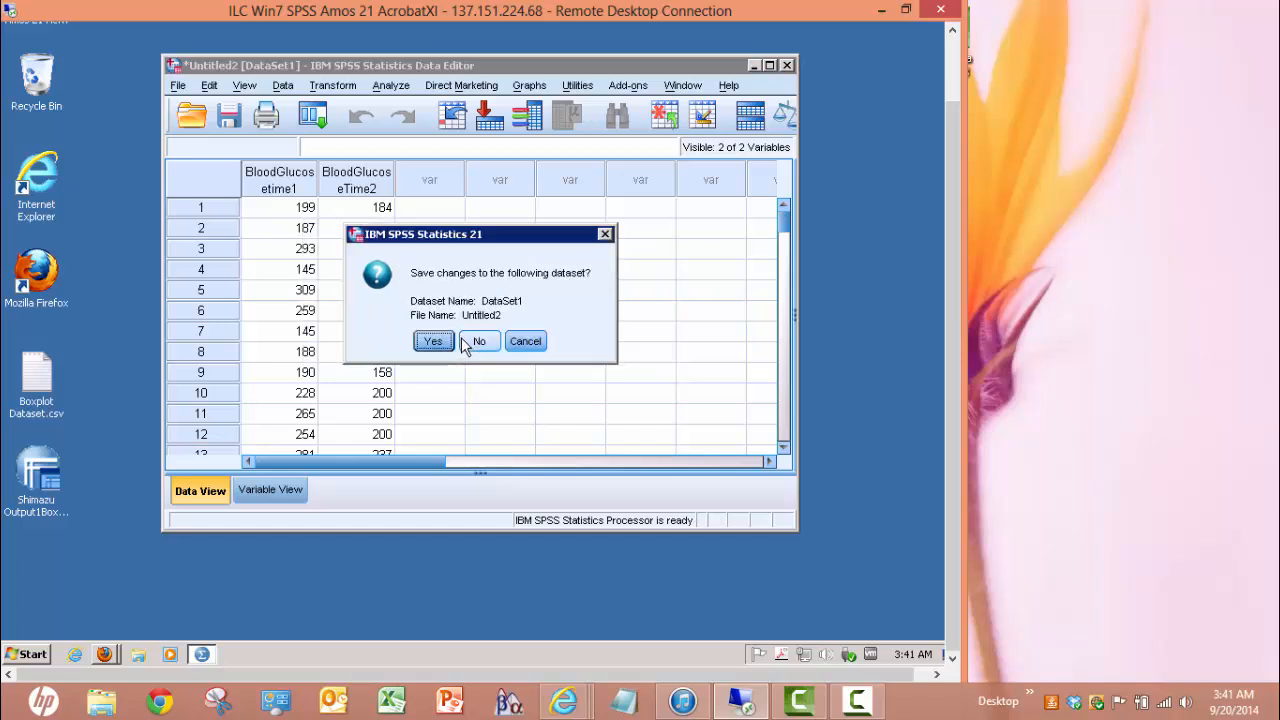
click(480, 341)
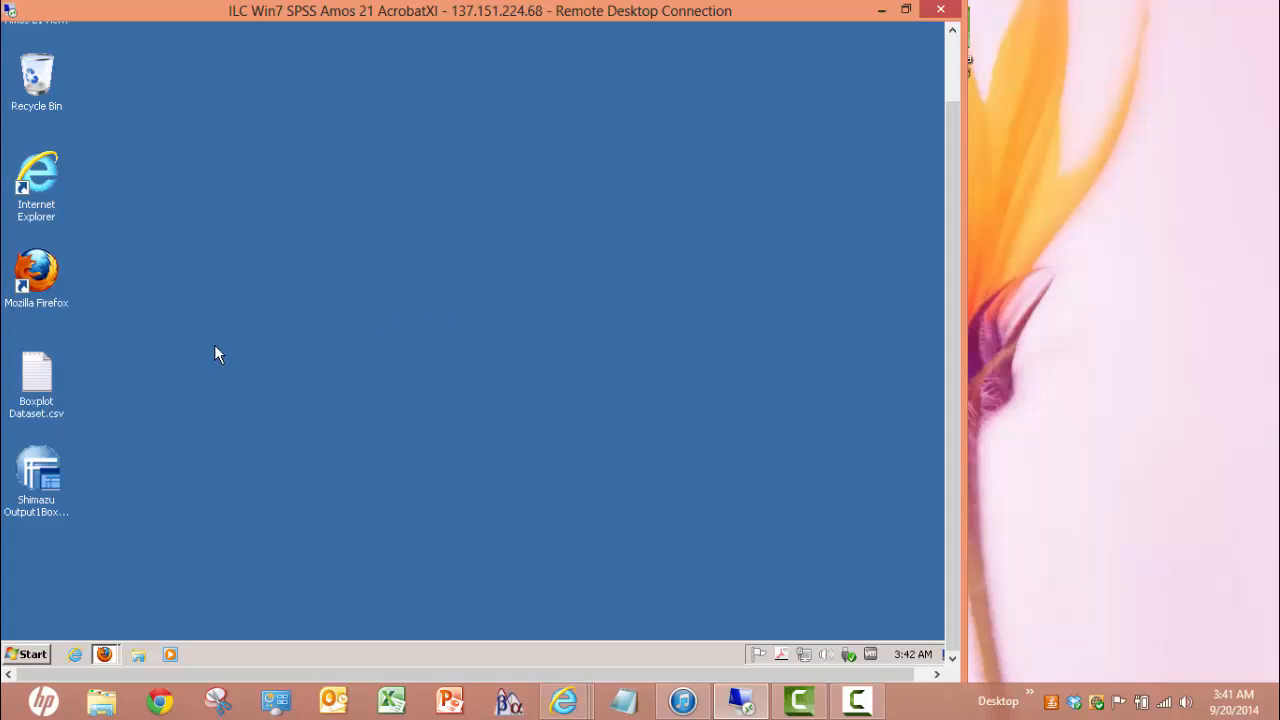
double_click(42, 278)
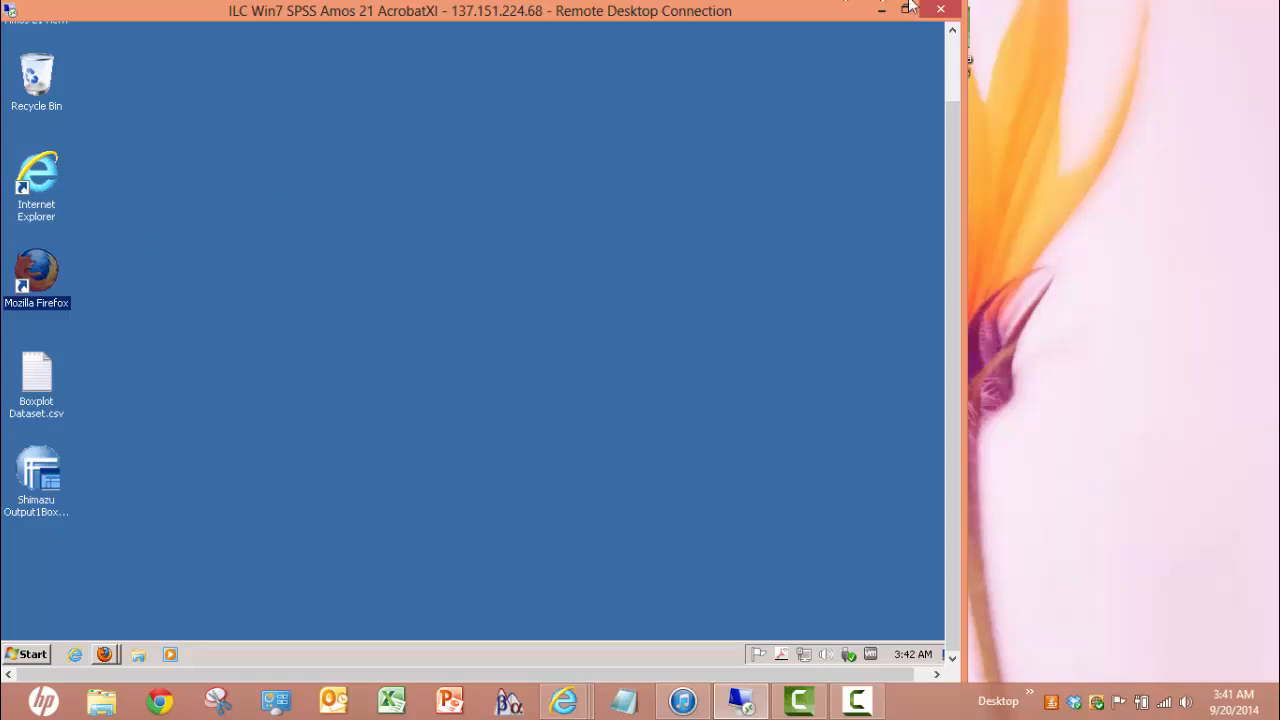
drag(833, 7, 988, 41)
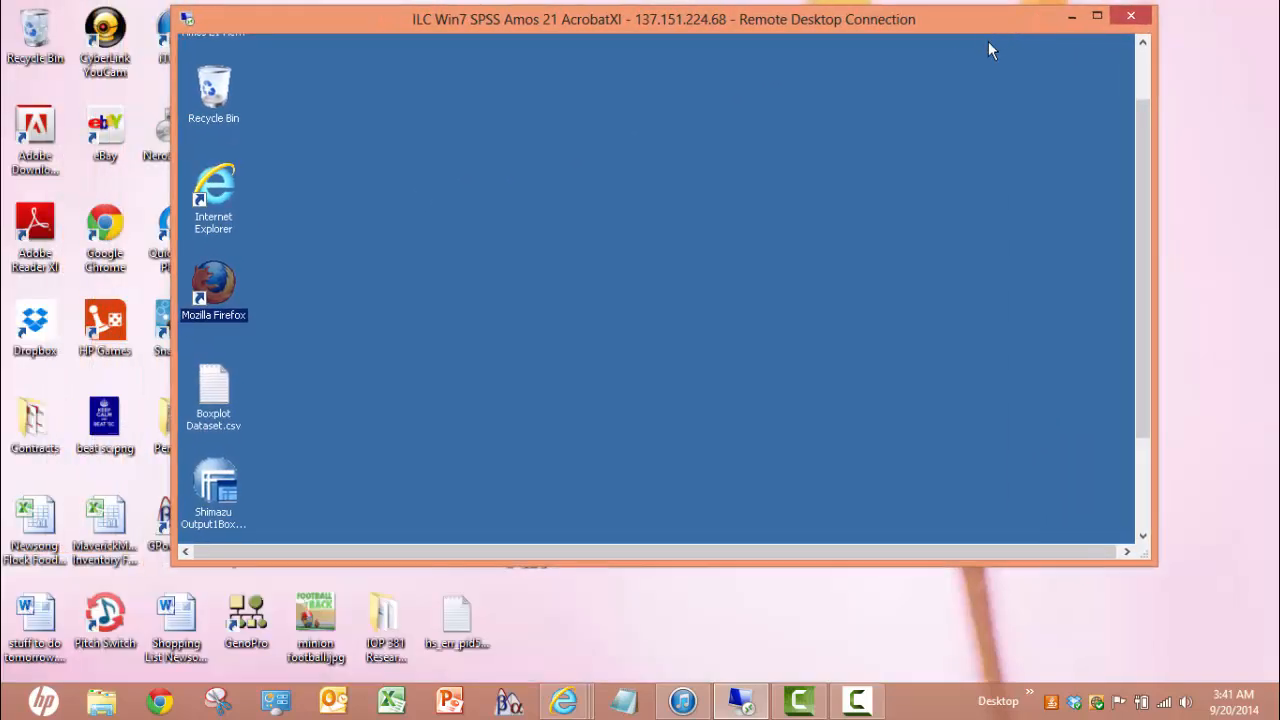
Launch Firefox and reach TITANium's Summer 2014 to Spring 2015 courses site through the Faculty/Staff Portal
double_click(217, 268)
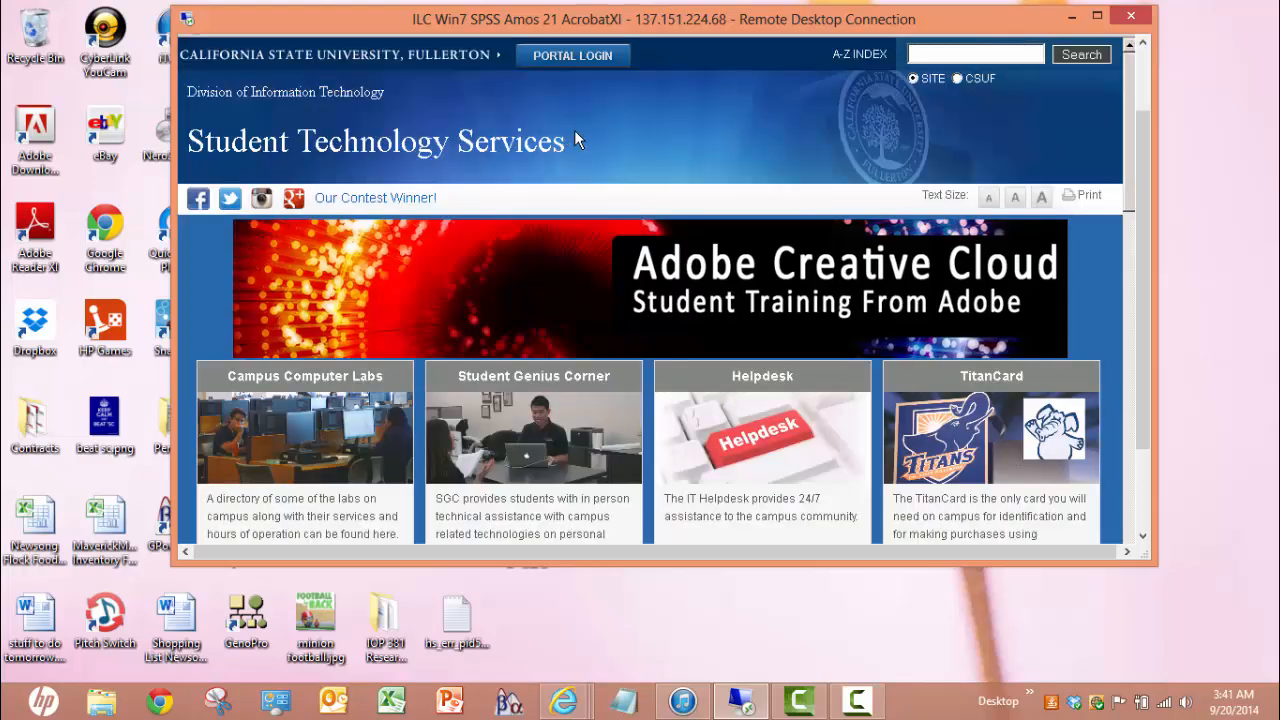
click(590, 56)
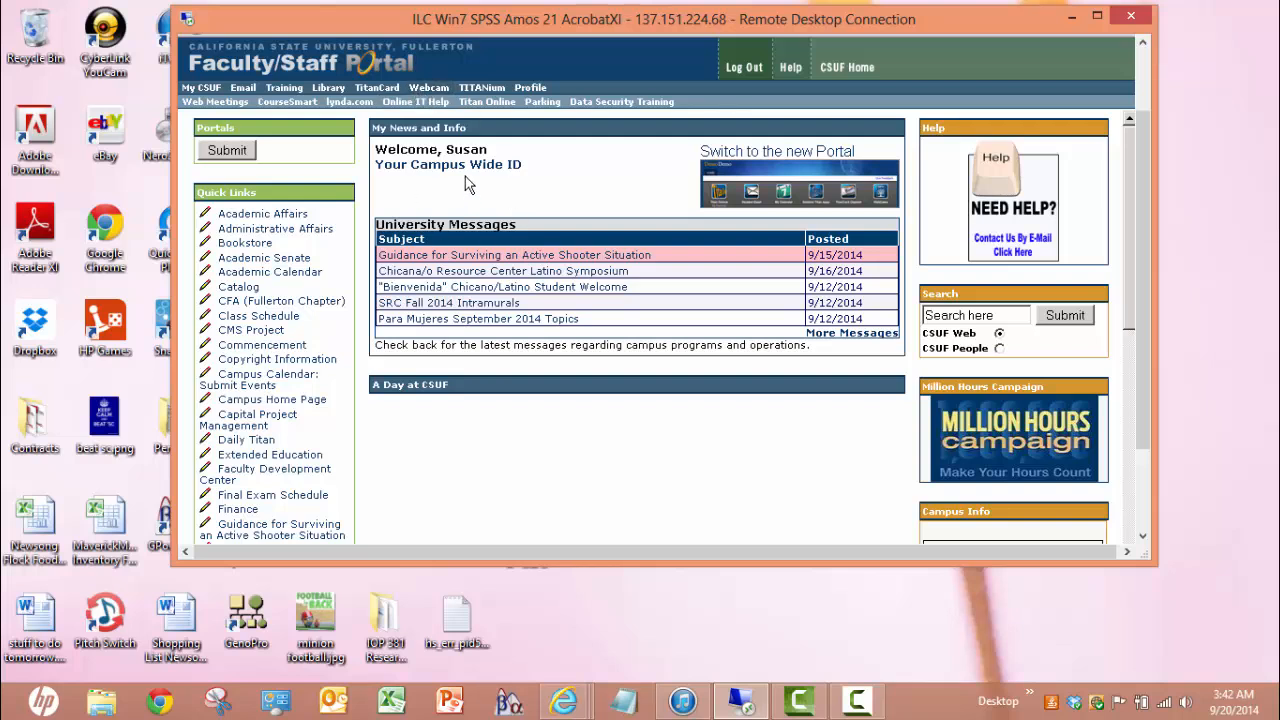
click(481, 90)
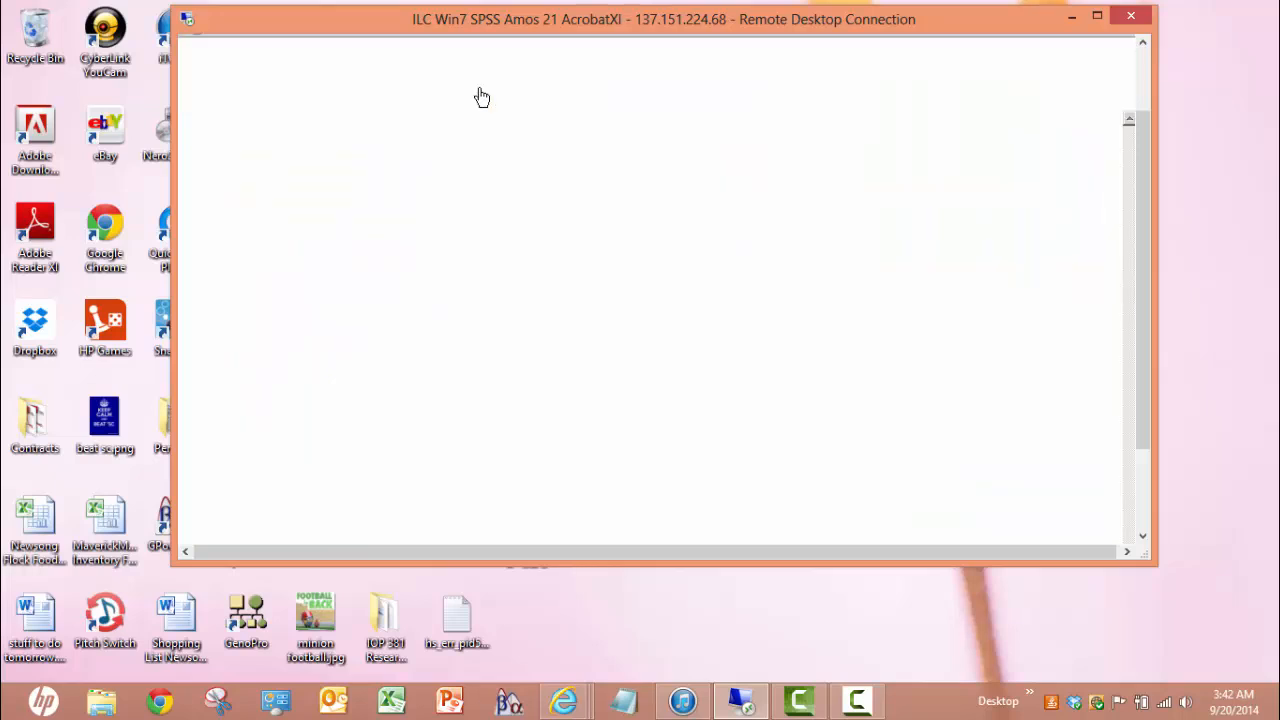
click(537, 262)
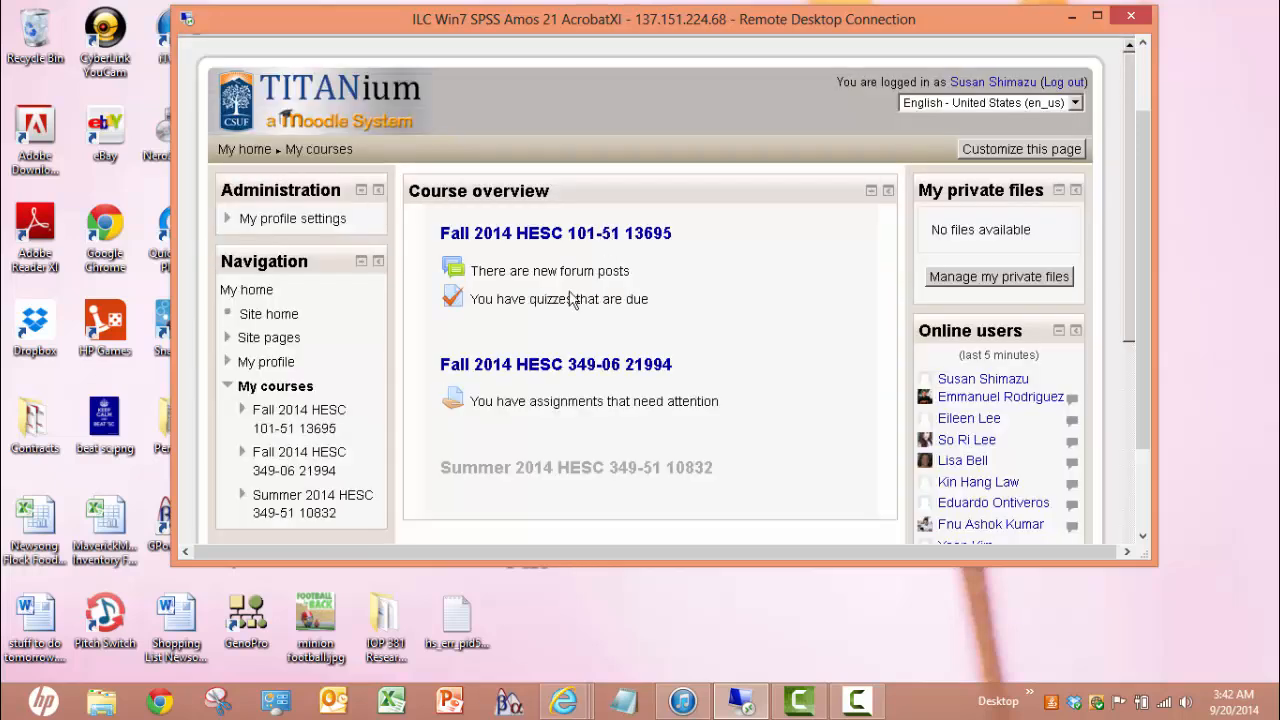
In the Fall 2014 HESC 349-06 course, open the Week 4 'Assignment #4 Submit Boxplot Output File Here' page
click(547, 366)
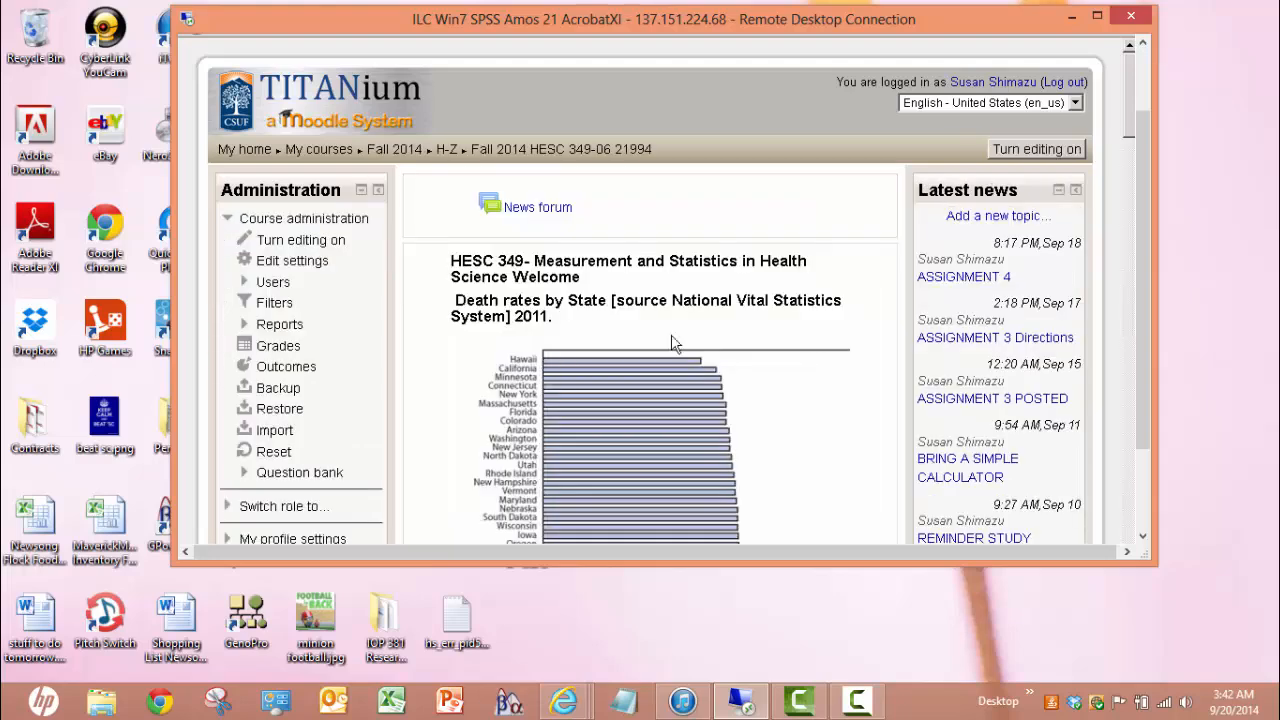
drag(1131, 126, 1130, 516)
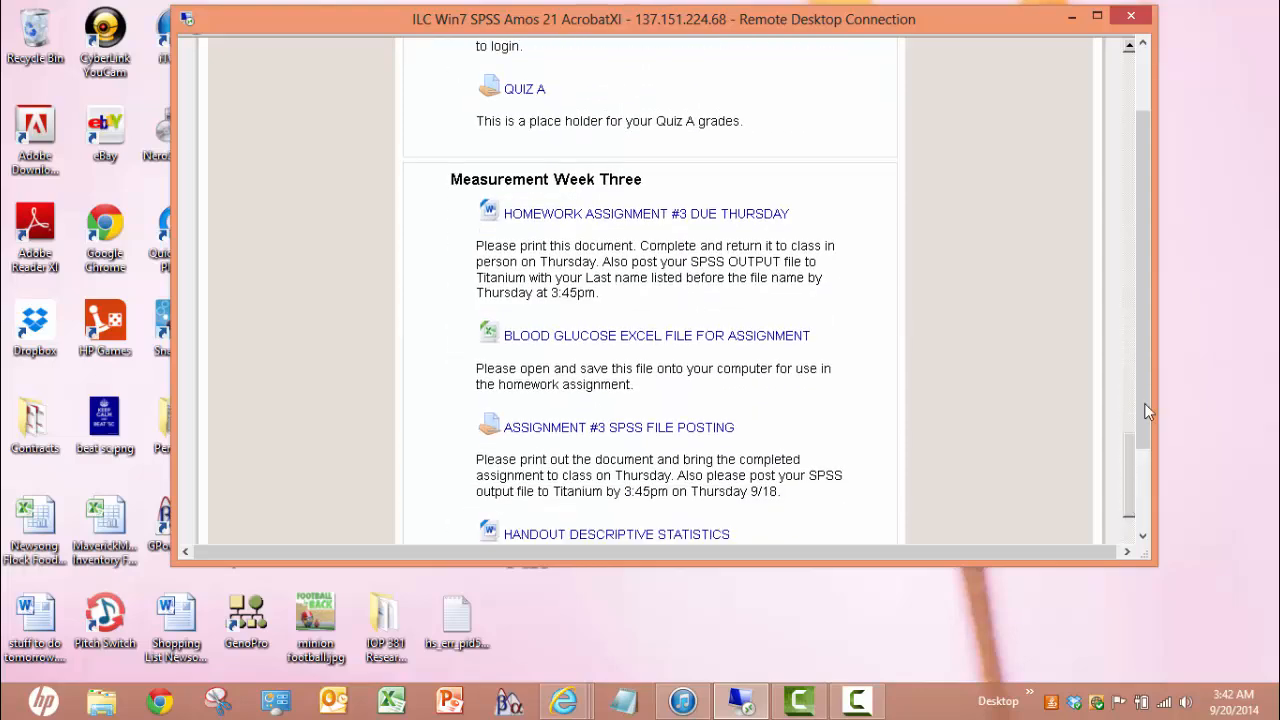
drag(1144, 373, 1135, 470)
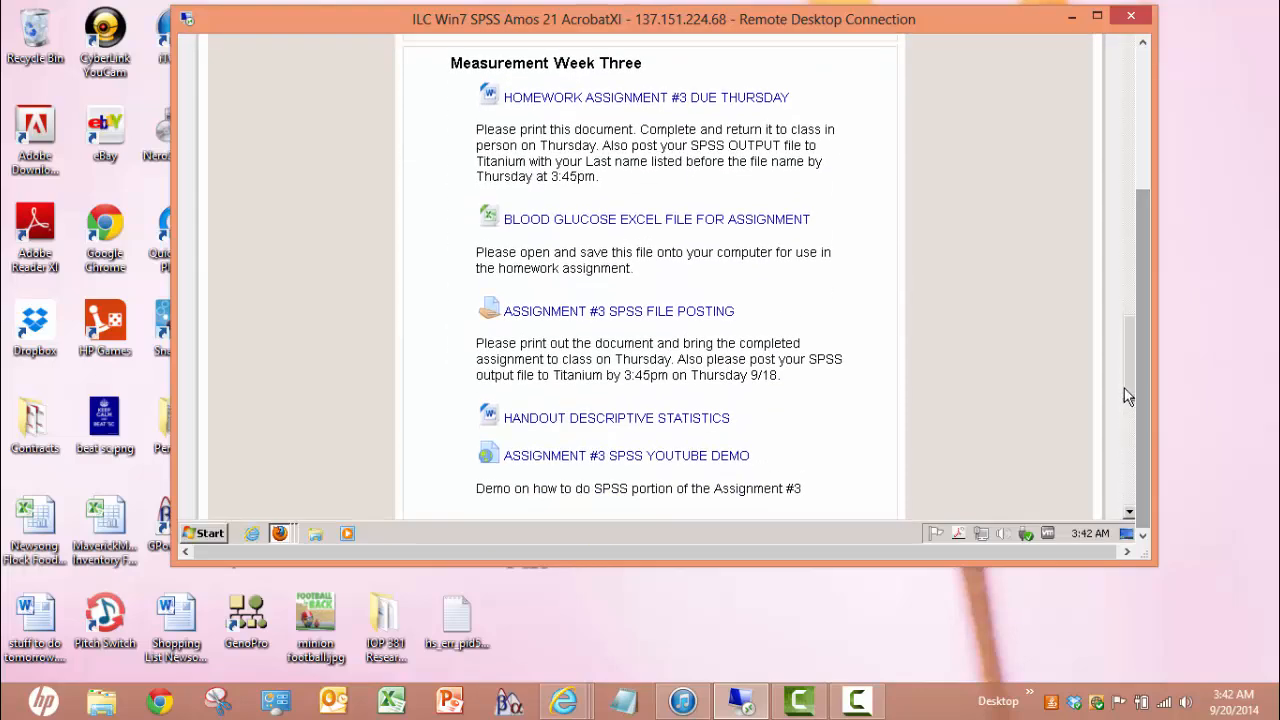
scroll(1125, 370, down, 5)
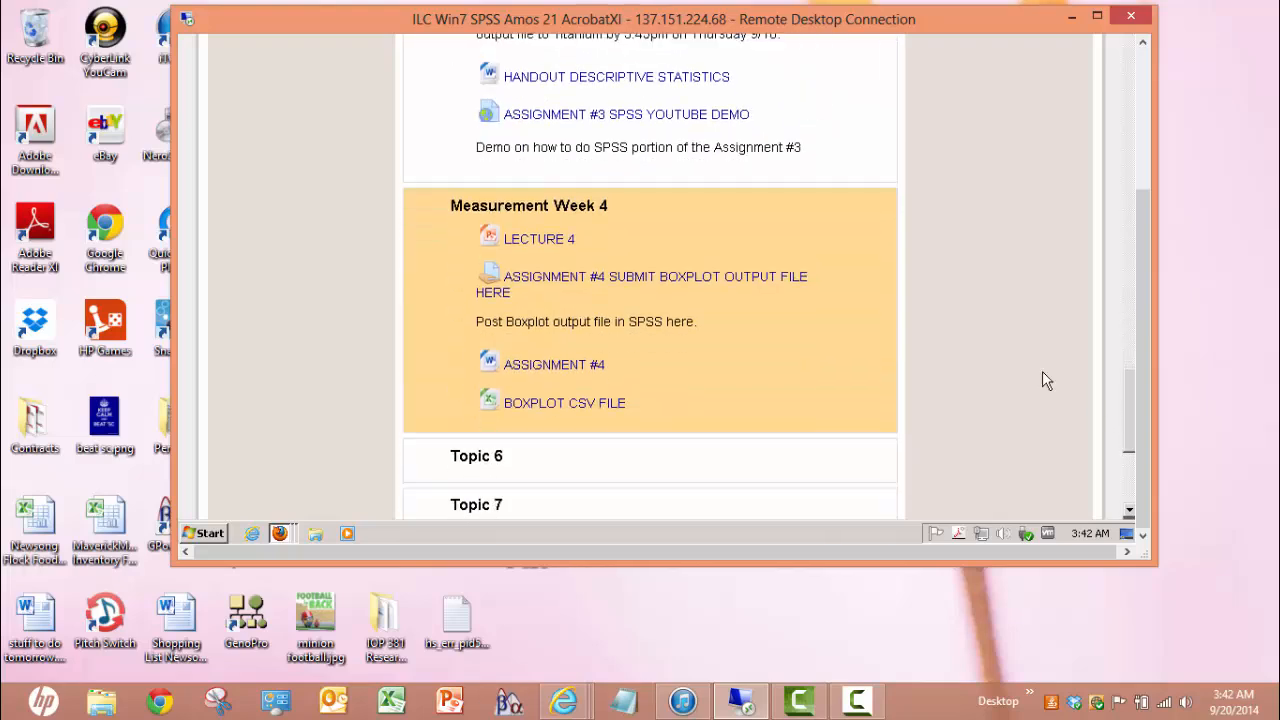
click(612, 285)
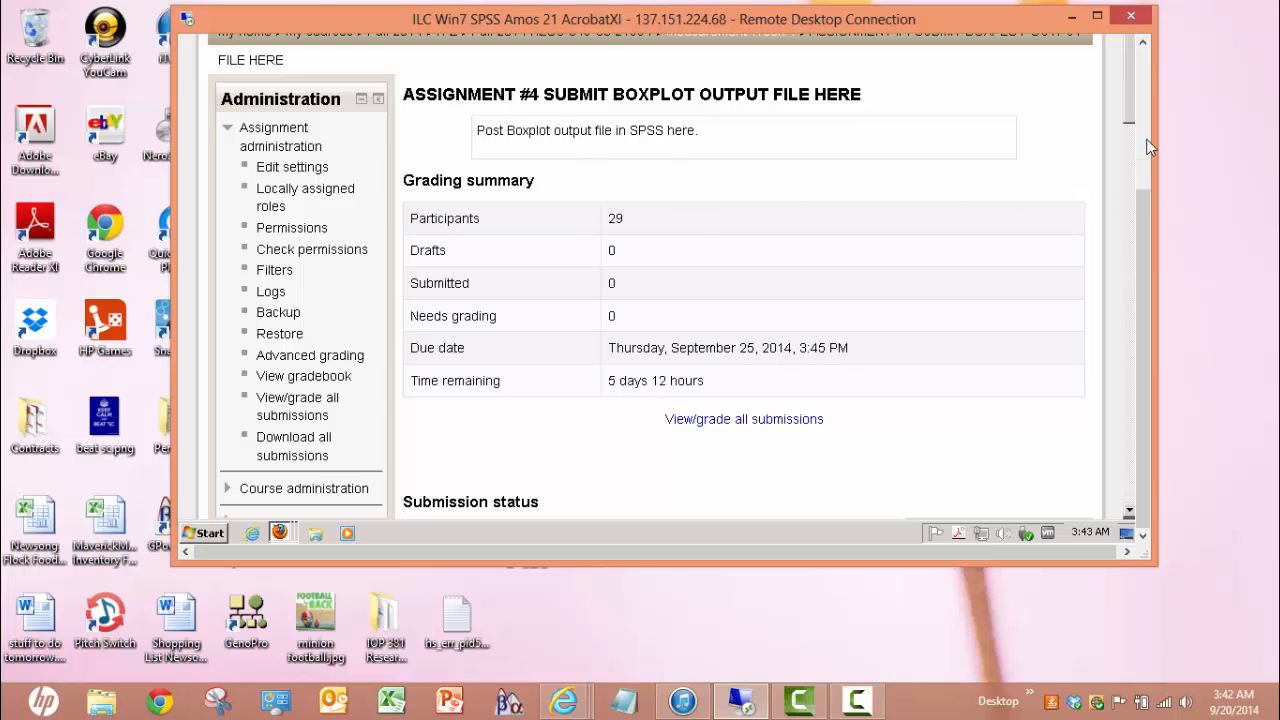
scroll(1130, 120, down, 1)
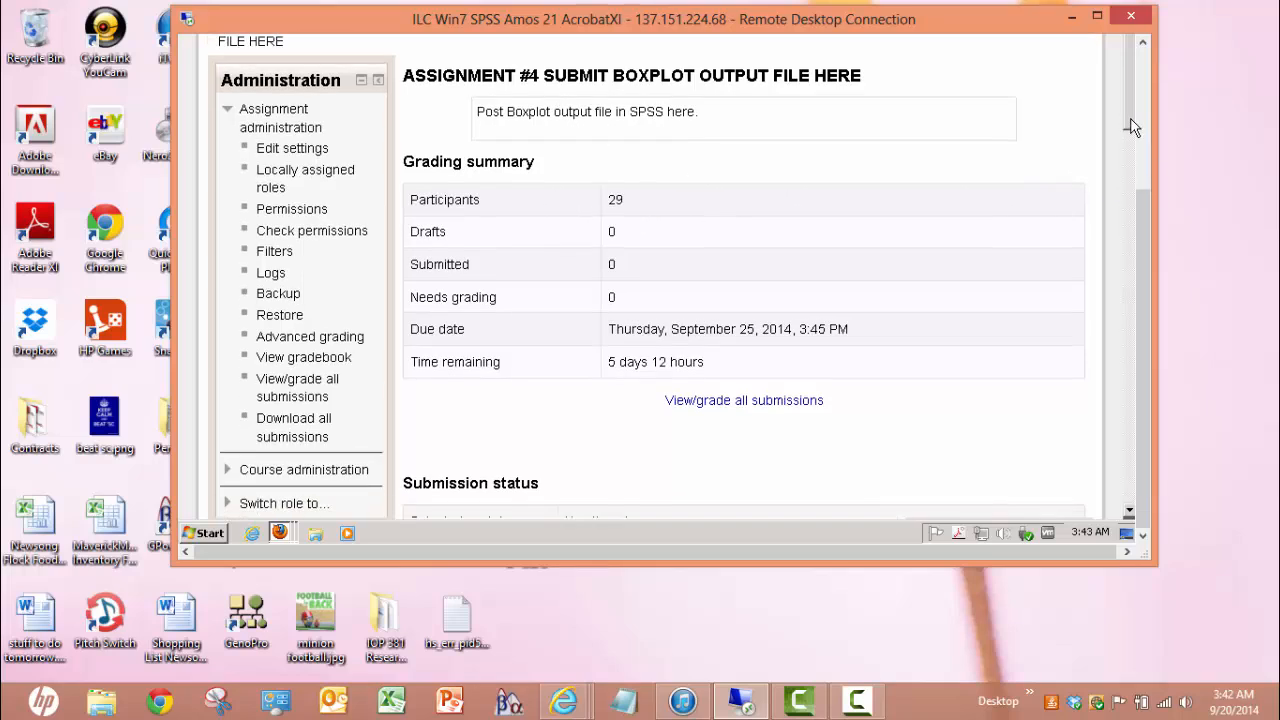
scroll(1130, 128, down, 1)
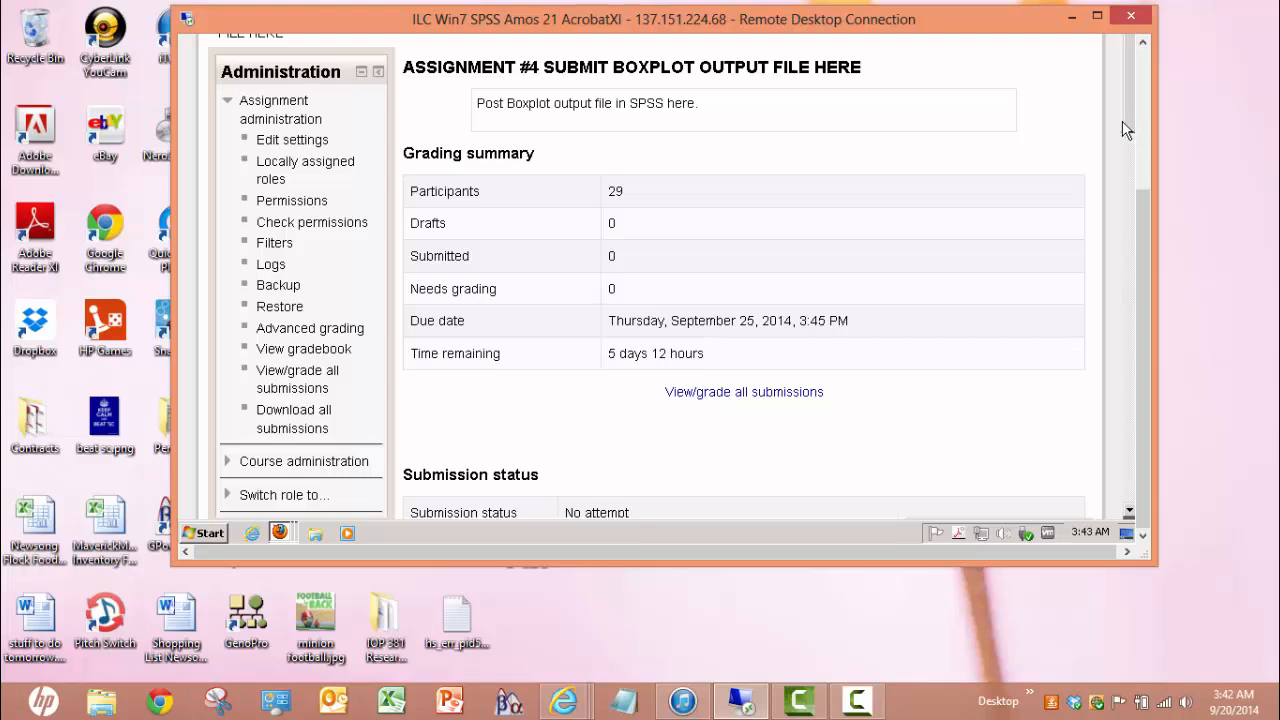
scroll(1100, 300, down, 3)
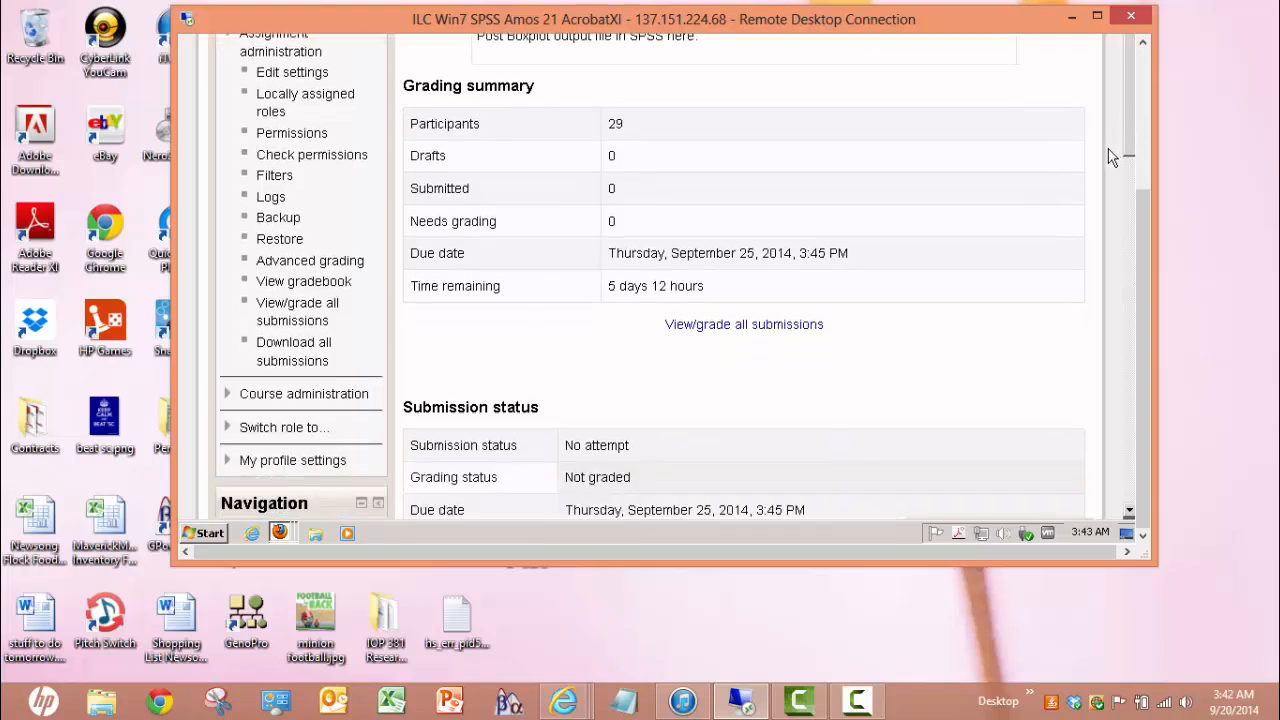
scroll(1090, 346, down, 6)
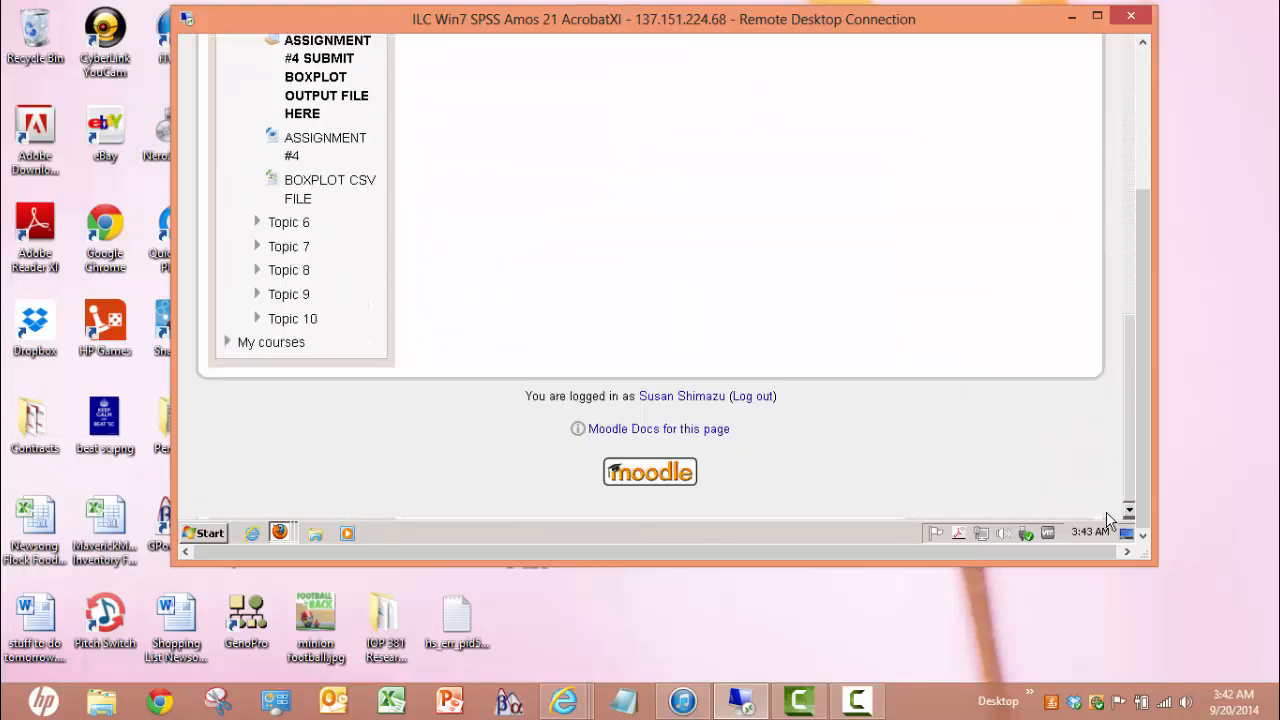
scroll(1110, 497, up, 8)
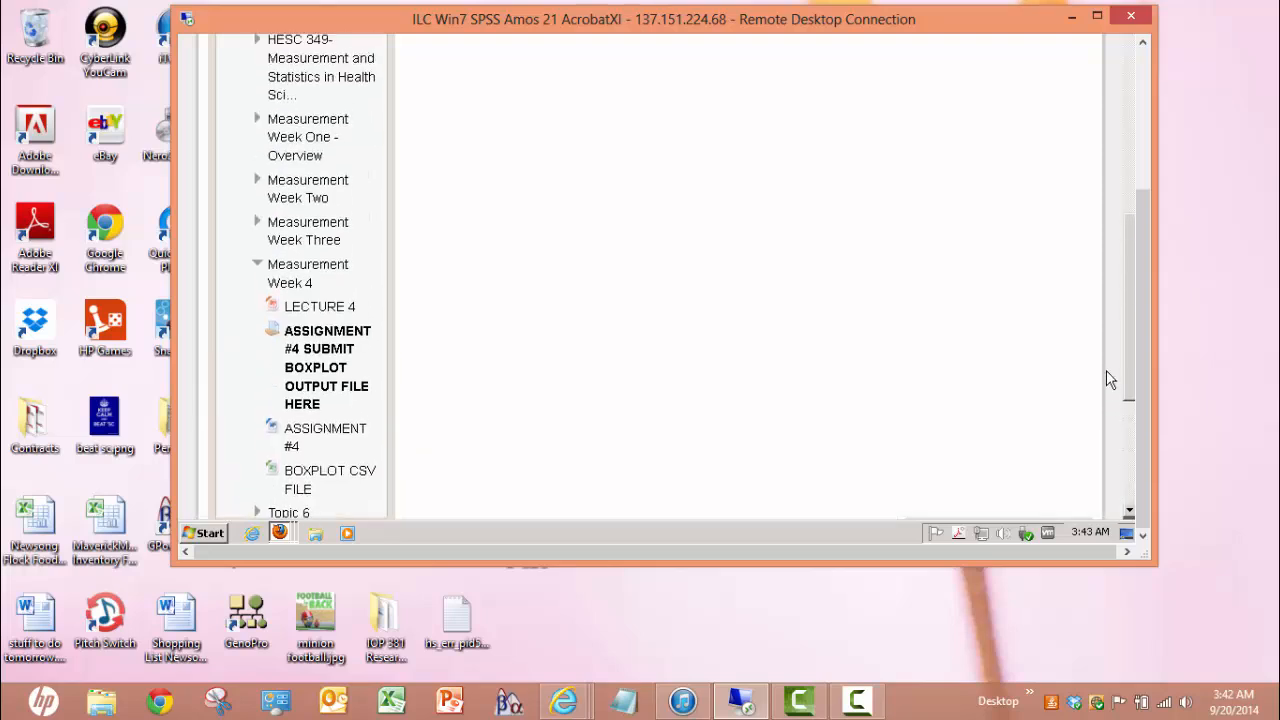
scroll(1110, 362, down, 3)
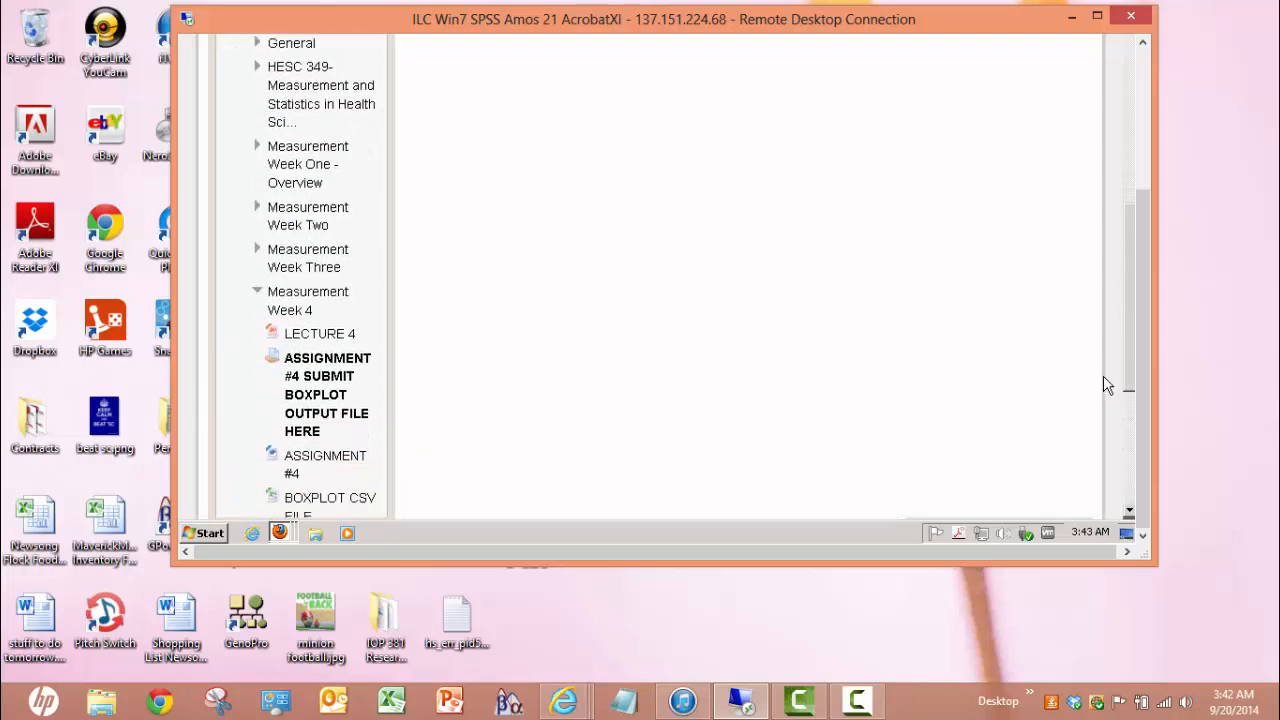
scroll(1104, 388, down, 1)
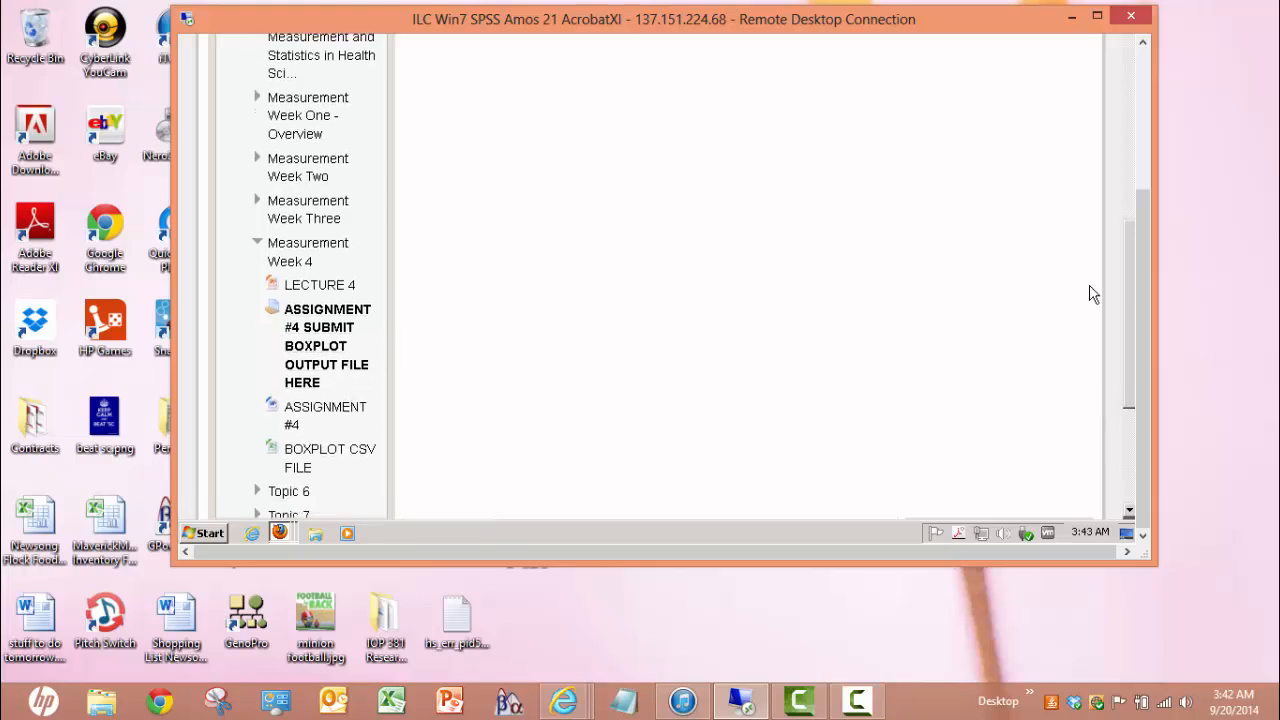
drag(1135, 304, 1145, 143)
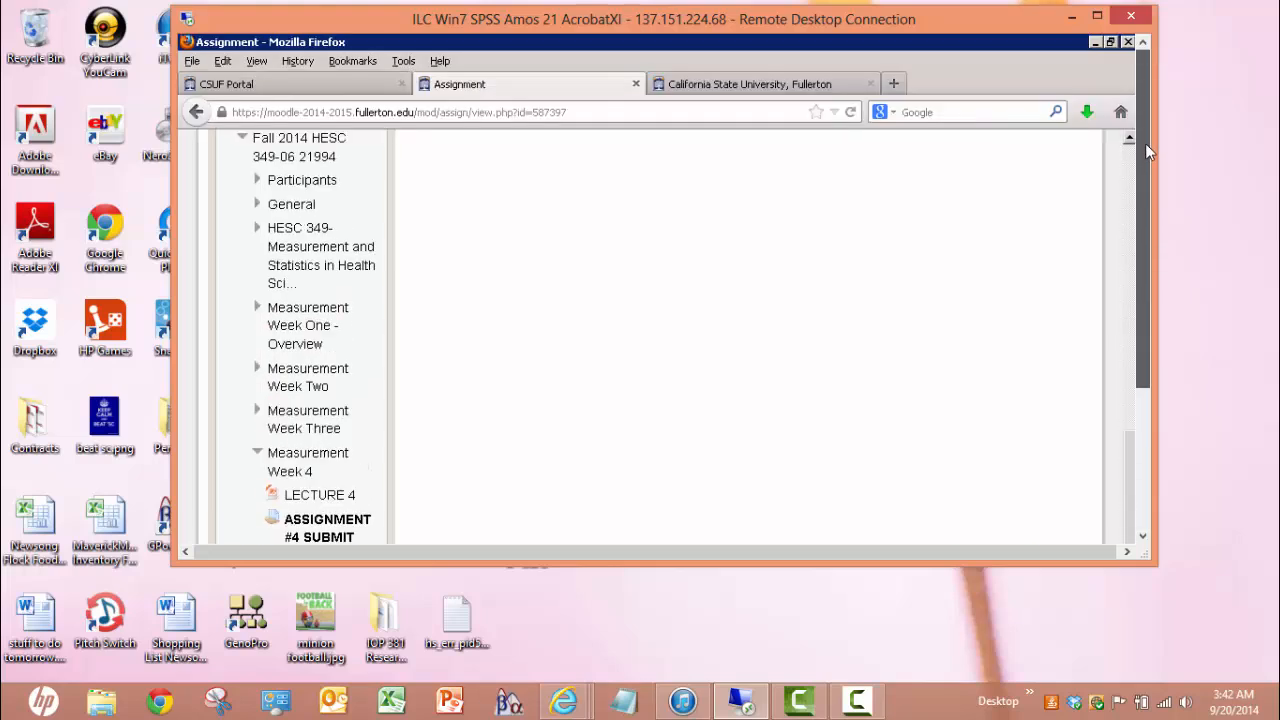
Close Firefox along with all three of its open tabs
double_click(1055, 38)
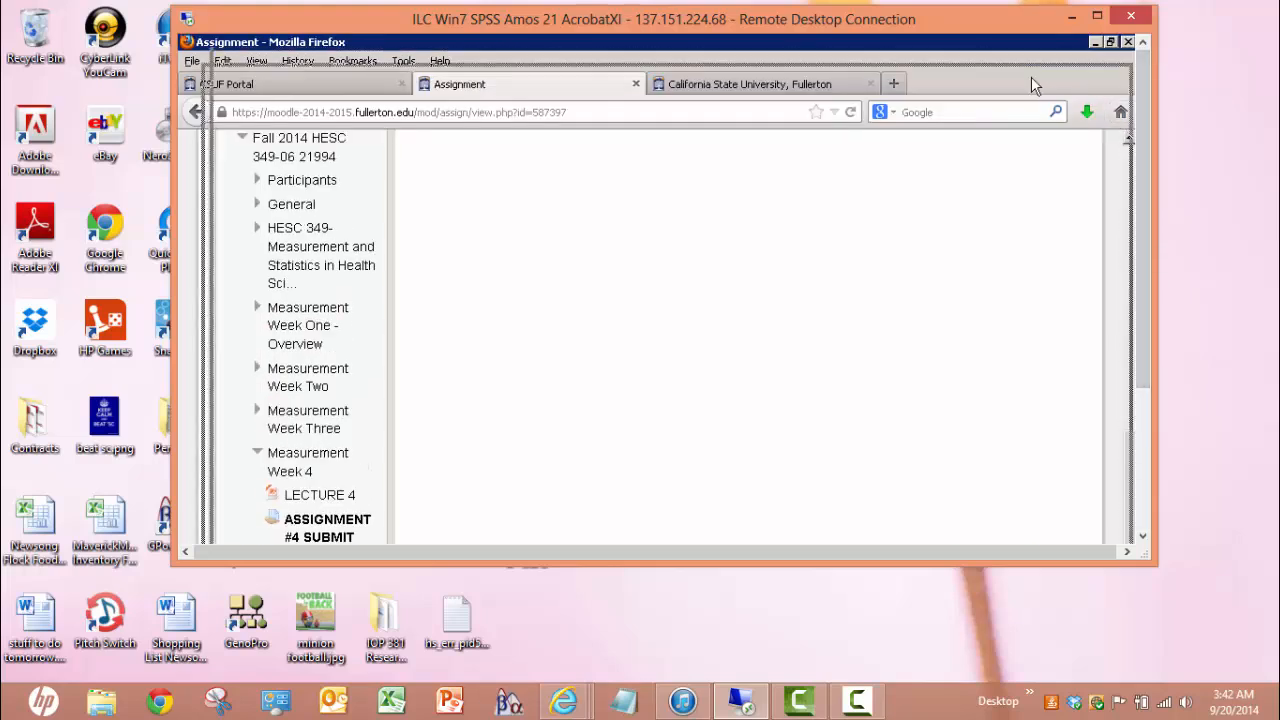
click(1115, 82)
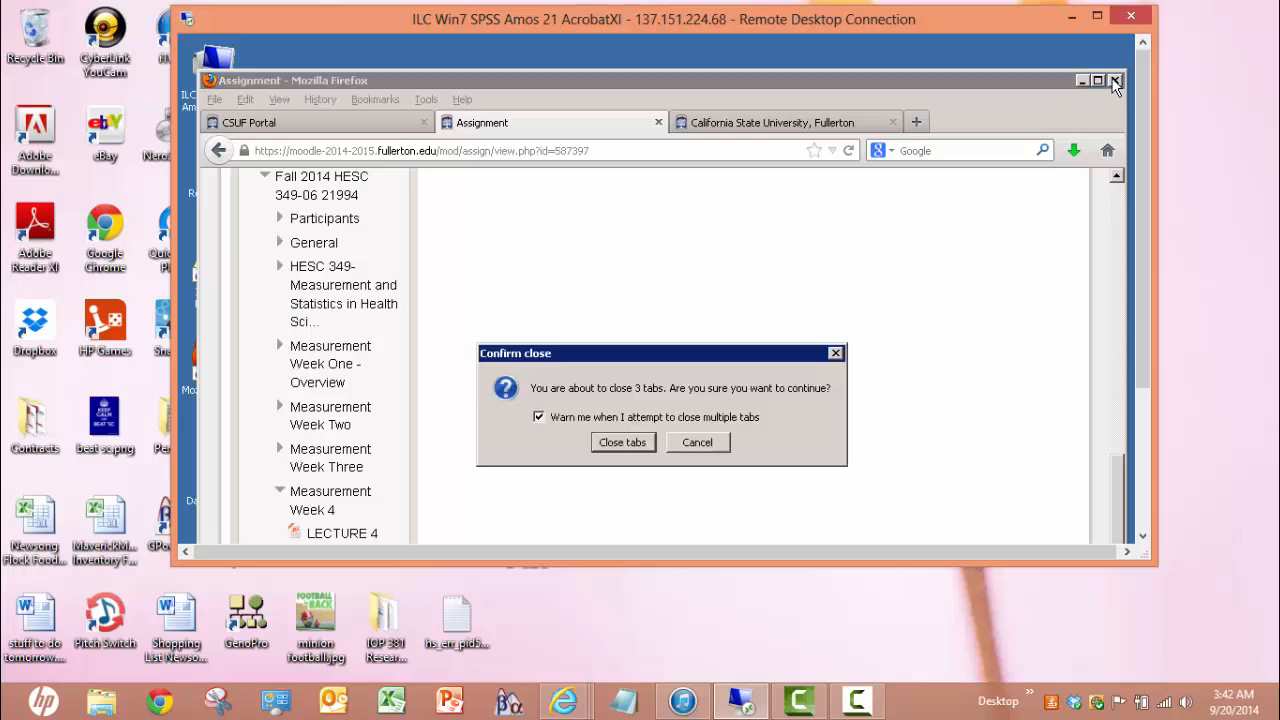
click(620, 443)
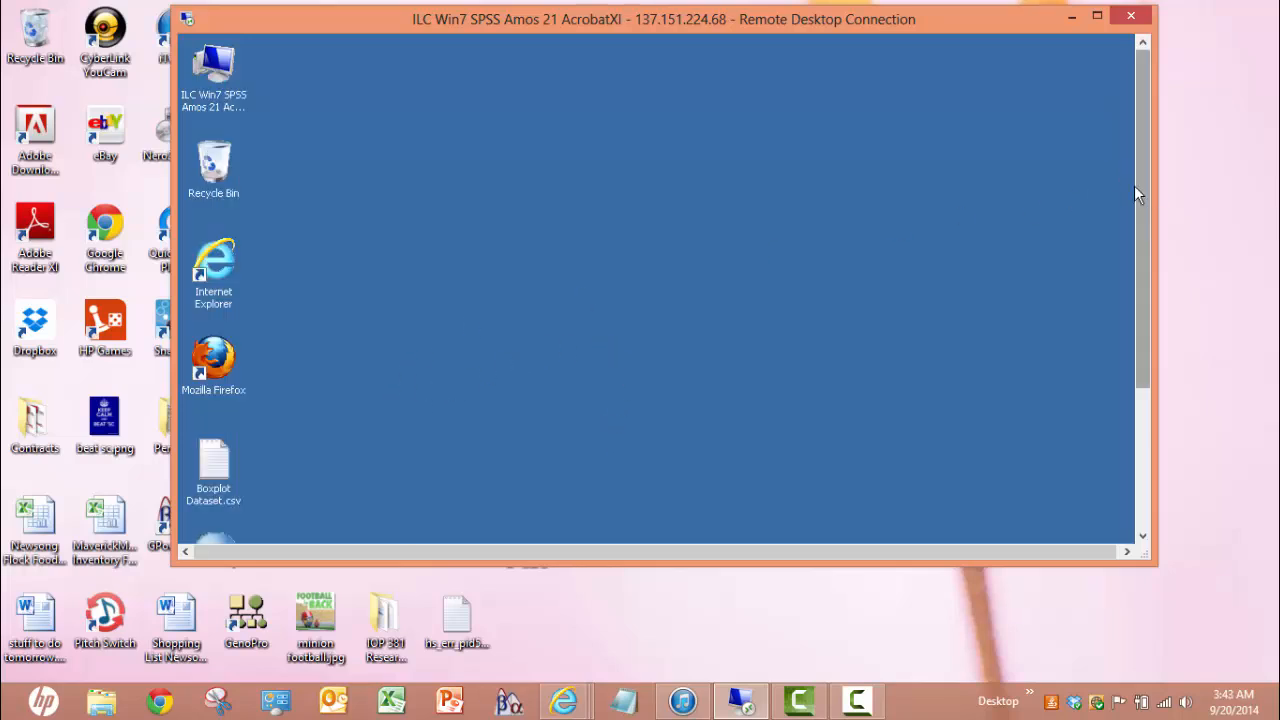
Log off the remote Windows 7 session from the Start menu
drag(1143, 349, 1140, 467)
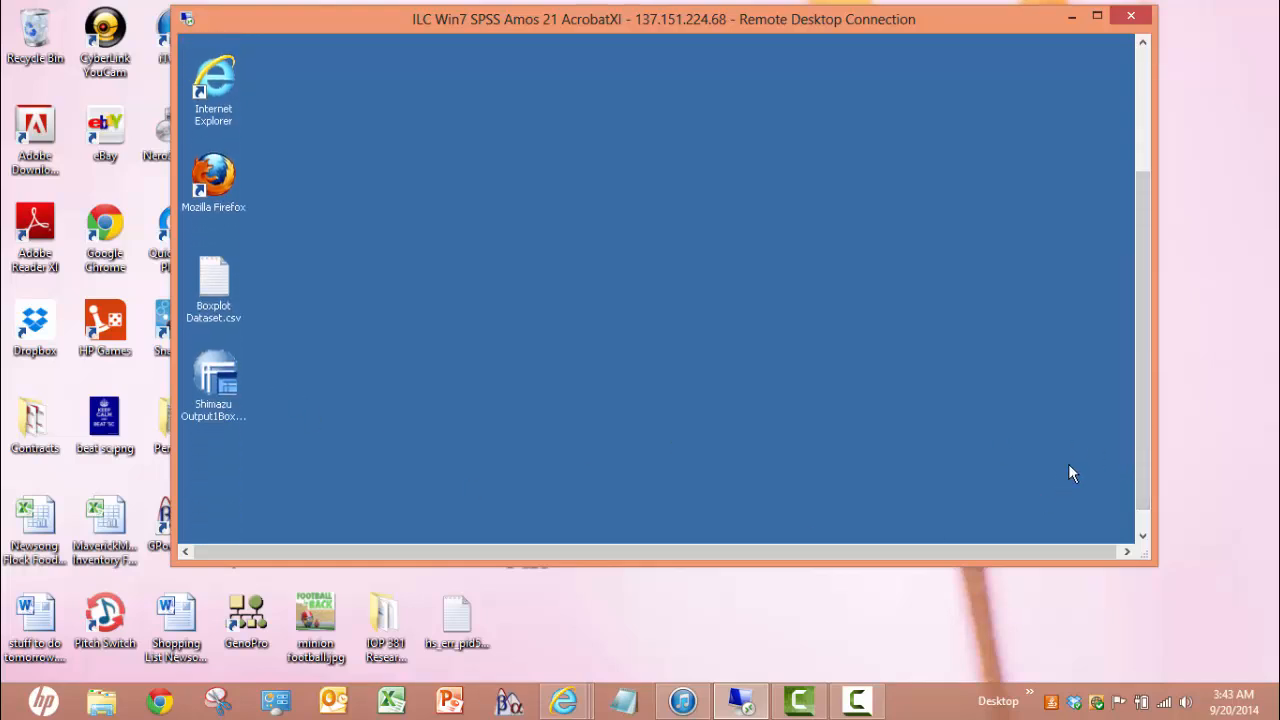
drag(1143, 405, 1136, 464)
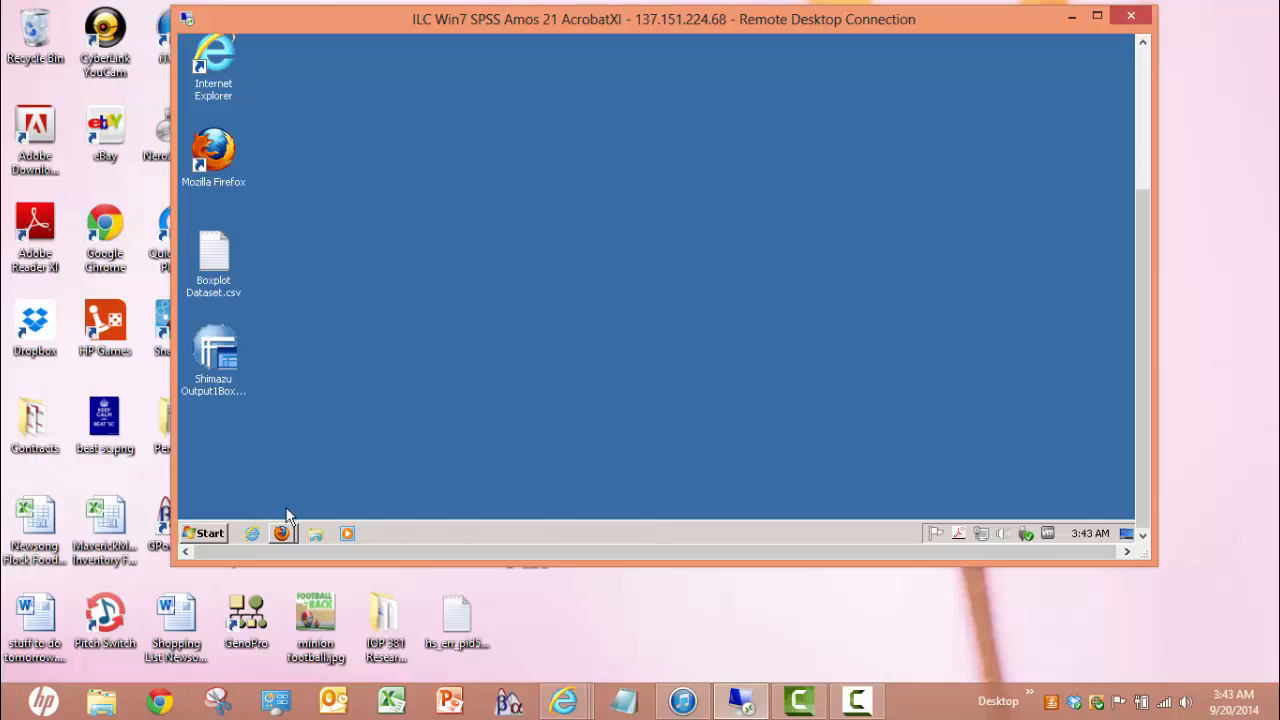
click(205, 531)
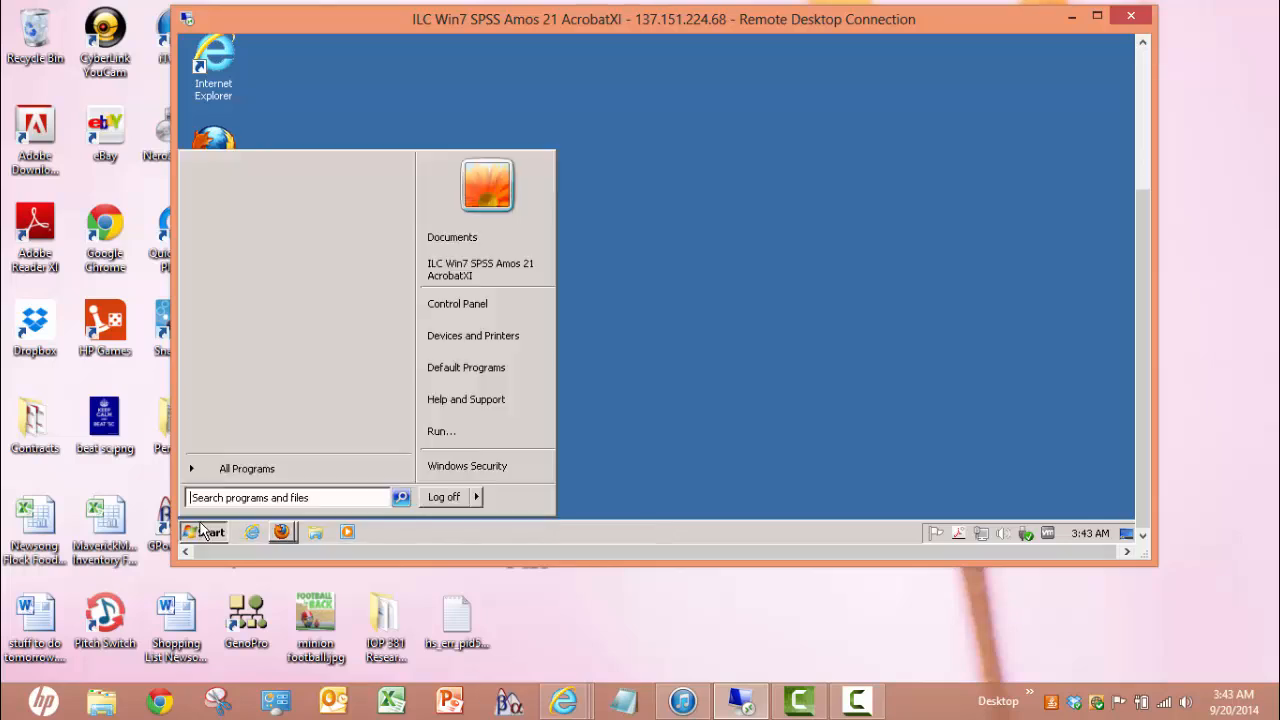
click(445, 497)
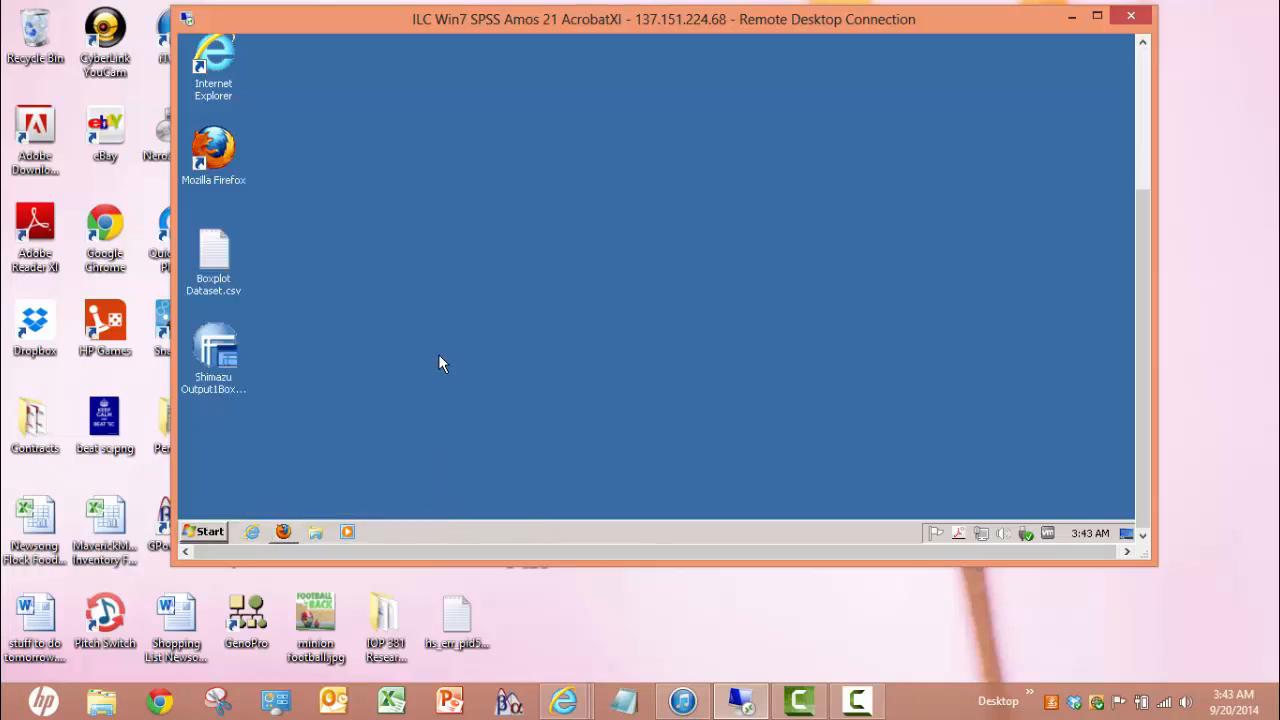